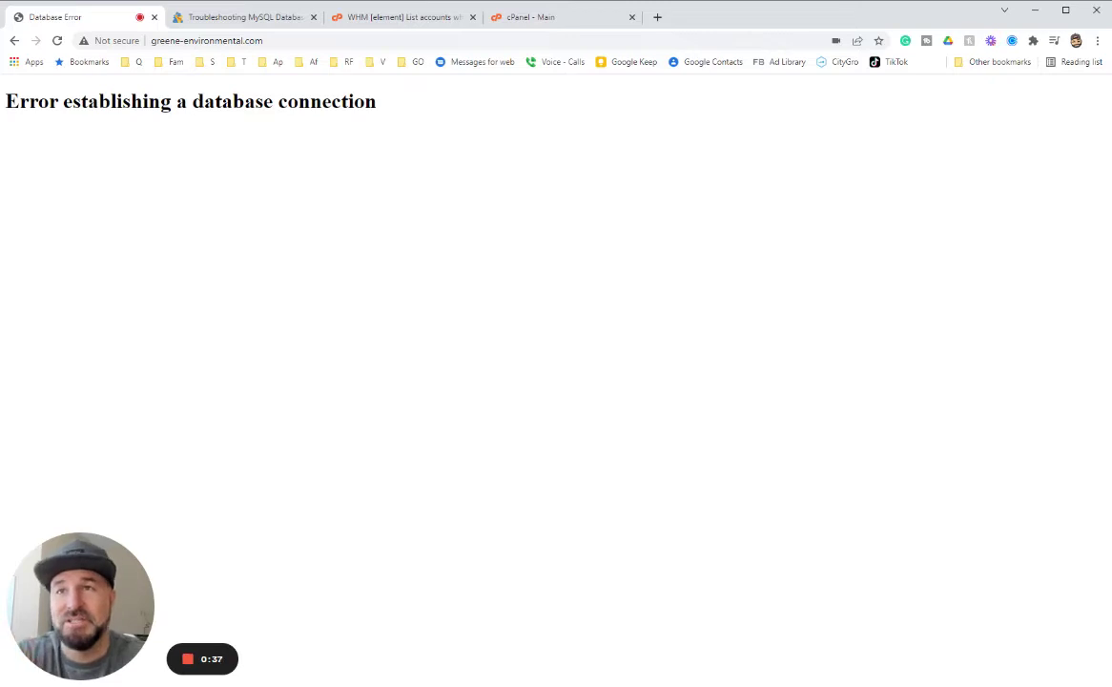
# Highlight the 'Error establishing a database connection' warning in the MySQL troubleshooting article and review Steps 1–3
pyautogui.click(238, 17)
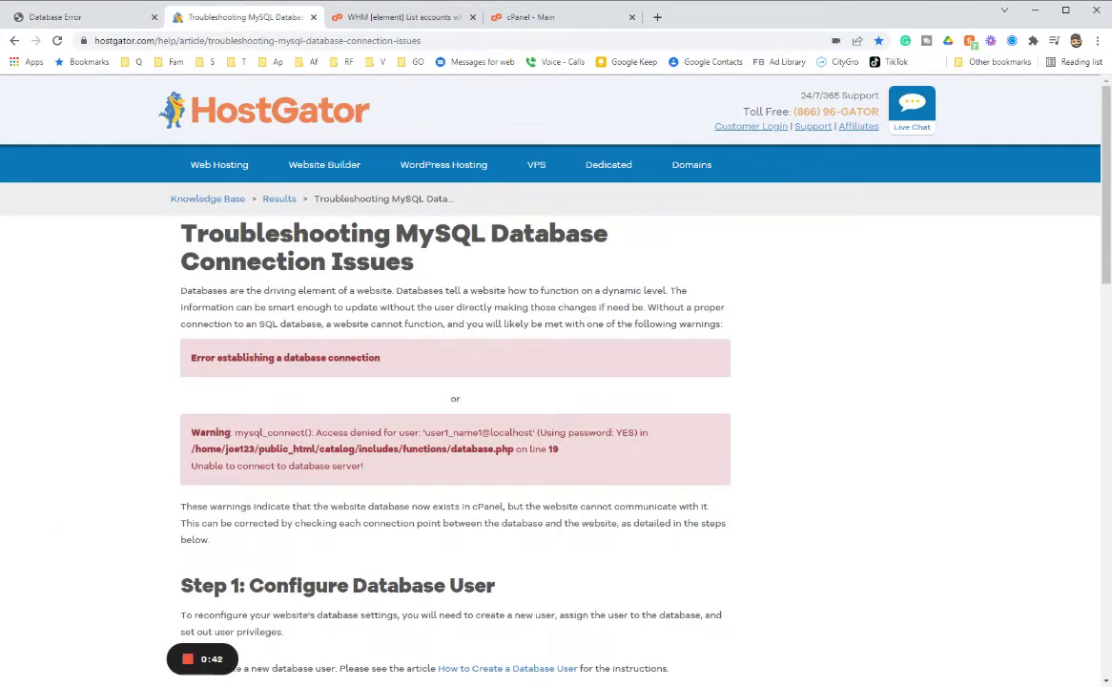
pyautogui.moveTo(198, 358); pyautogui.dragTo(404, 386)
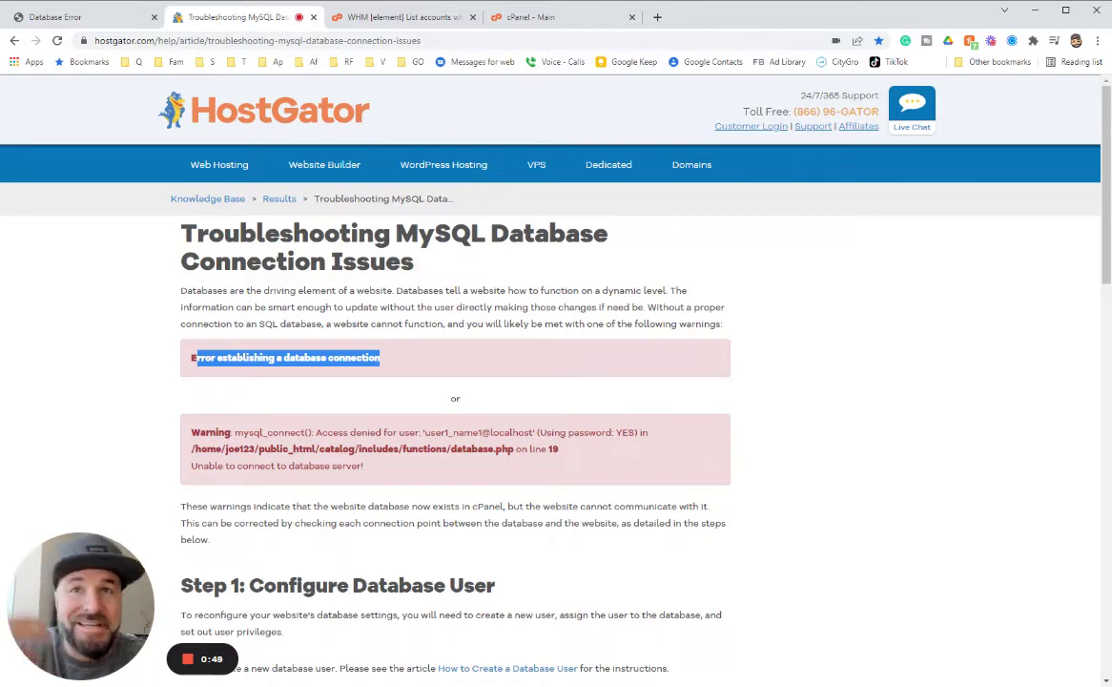
pyautogui.scroll(-1, 436, 382)
pyautogui.scroll(-4, 522, 471)
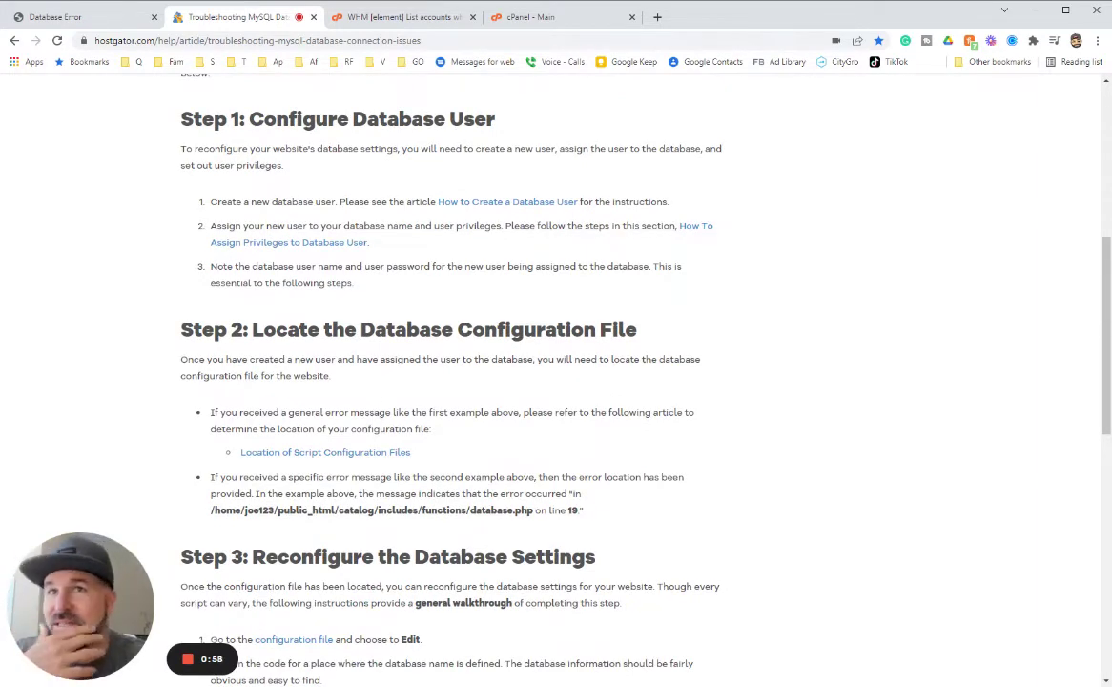
pyautogui.scroll(-1, 347, 345)
pyautogui.scroll(-6, 387, 482)
pyautogui.scroll(2, 374, 487)
pyautogui.scroll(8, 372, 488)
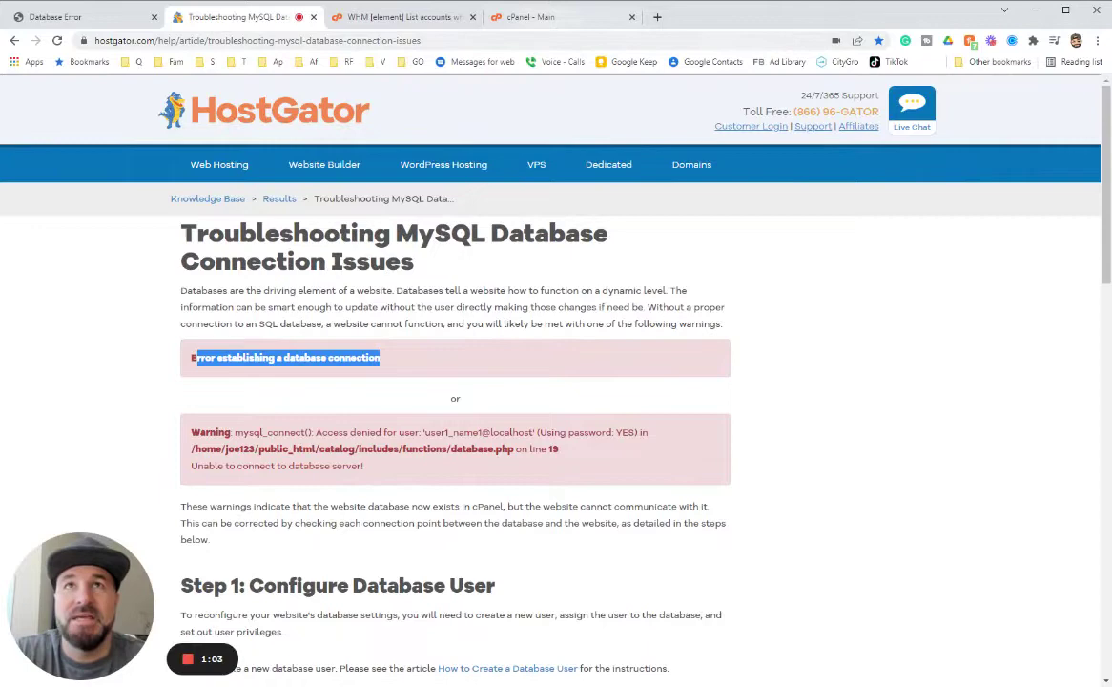
# Find File Manager with a 'fil' function search and enable Show Hidden Files (dotfiles)
pyautogui.click(525, 17)
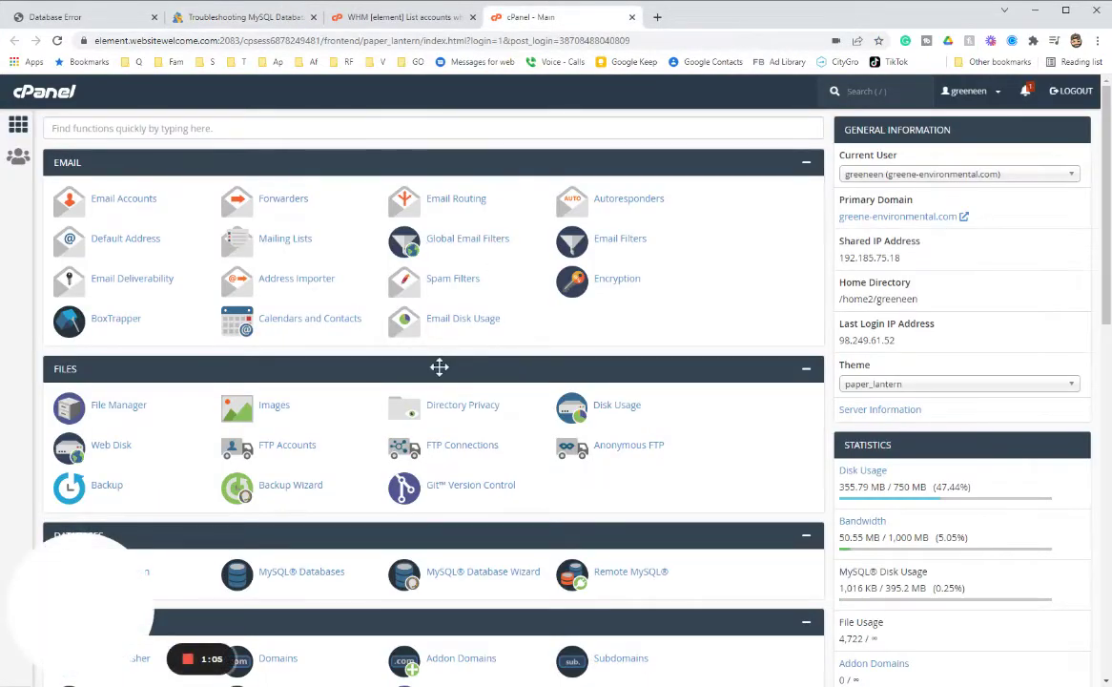
pyautogui.click(439, 128)
pyautogui.write('fil')
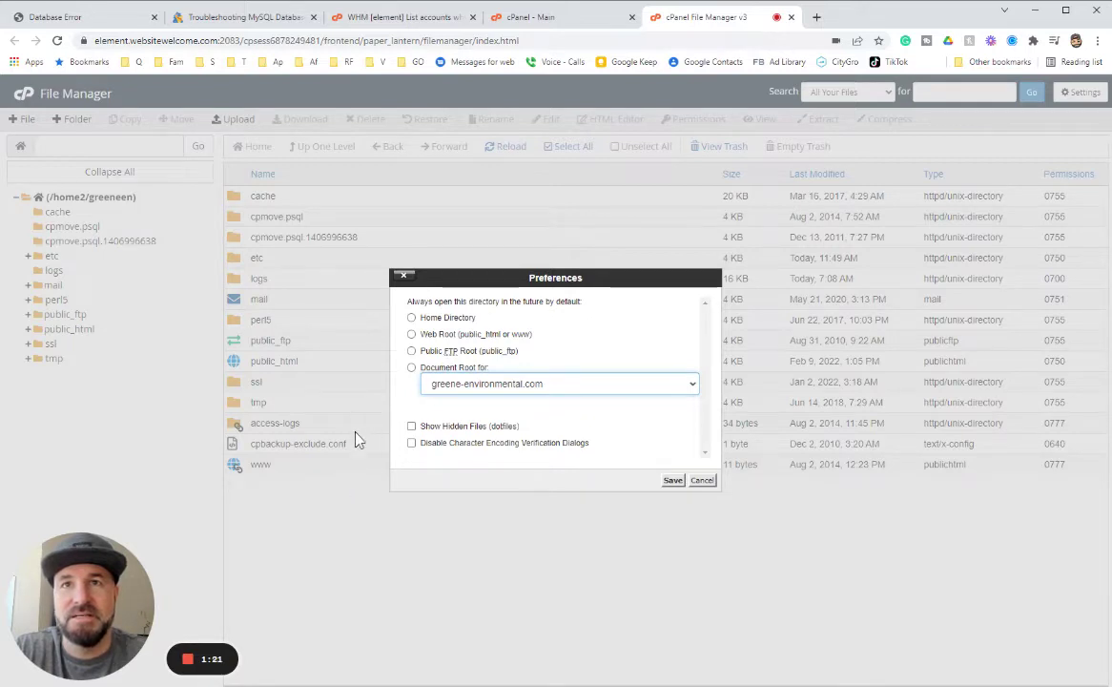
pyautogui.click(411, 426)
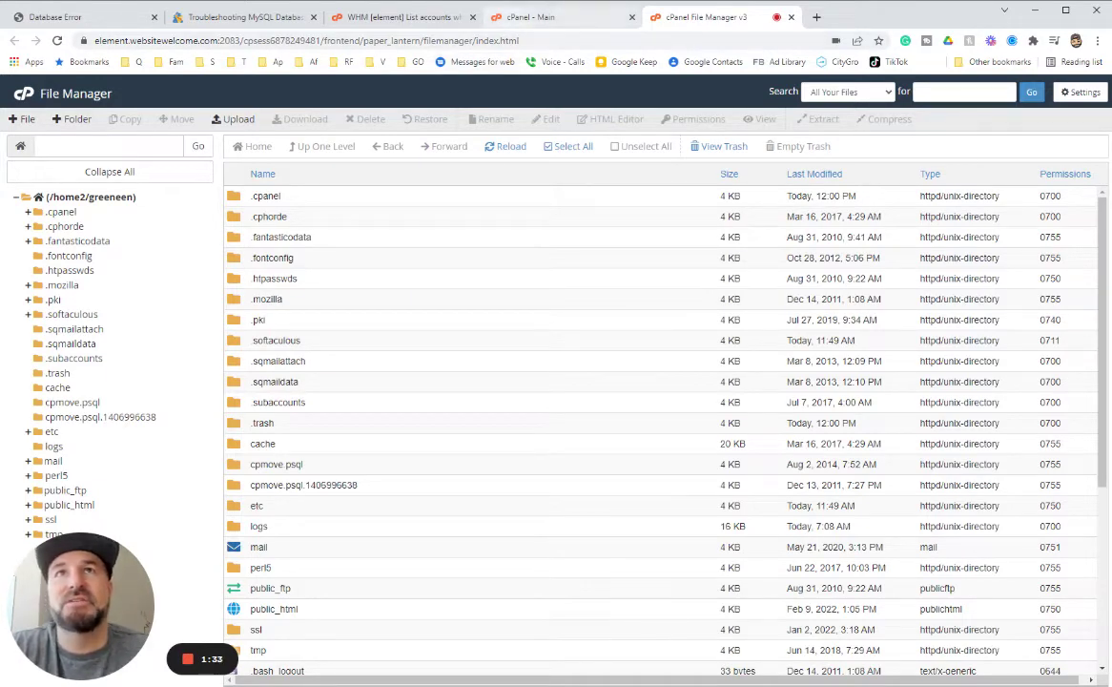
# Open the 'How to Create a Database User' guide from the MySQL troubleshooting article
pyautogui.click(400, 16)
pyautogui.click(243, 16)
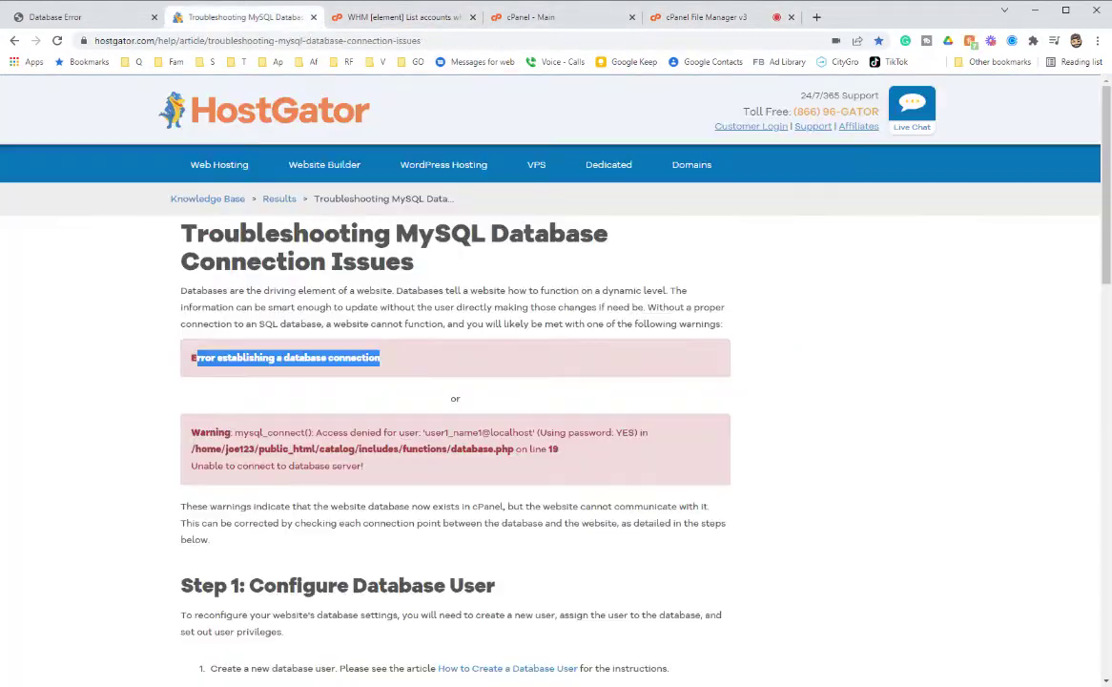
pyautogui.click(203, 139)
pyautogui.scroll(-3, 455, 381)
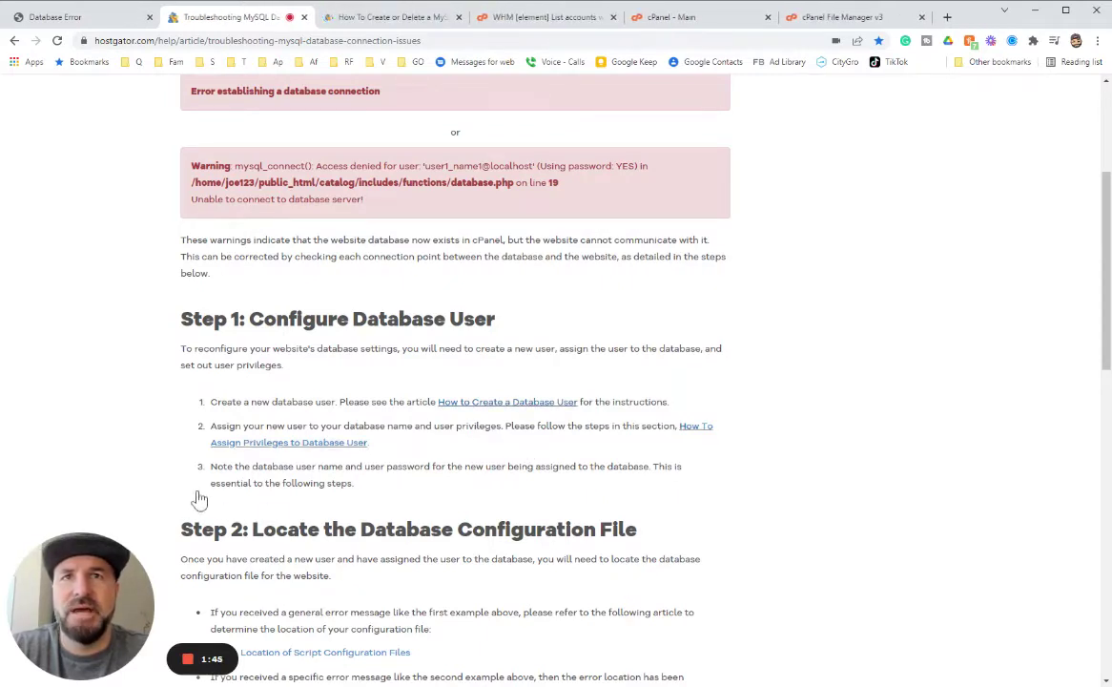
pyautogui.scroll(-3, 565, 397)
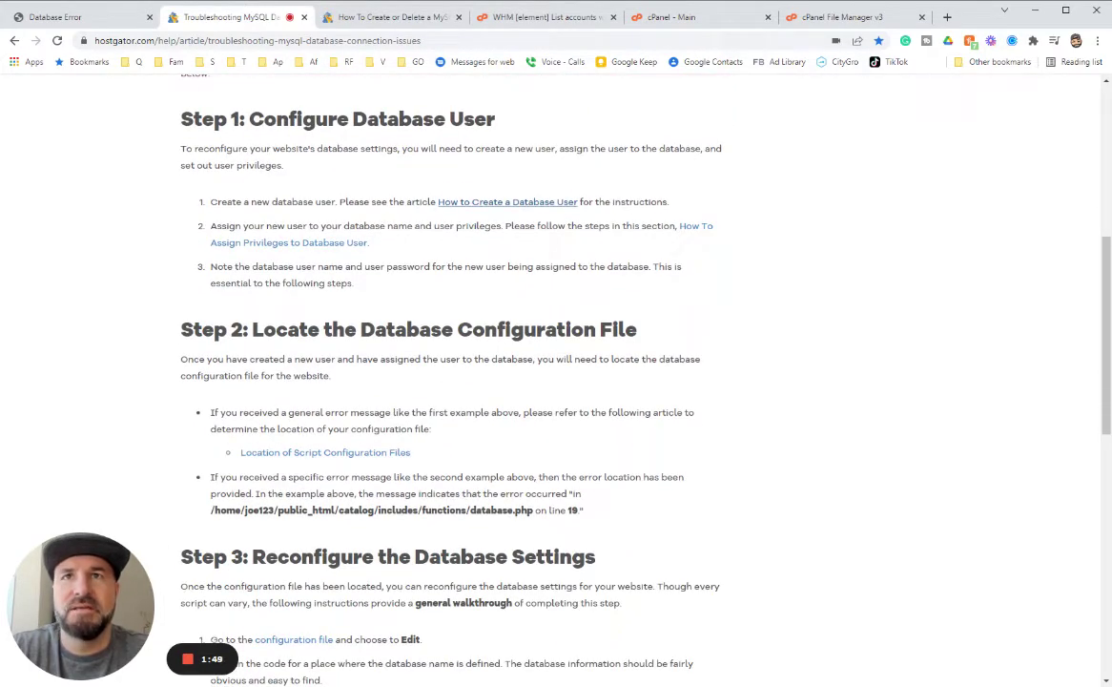
# Open and read the 'Location of Script Configuration Files' article, then return to the database user guide
pyautogui.keyDown('ctrl'); pyautogui.click(305, 454); pyautogui.keyUp('ctrl')
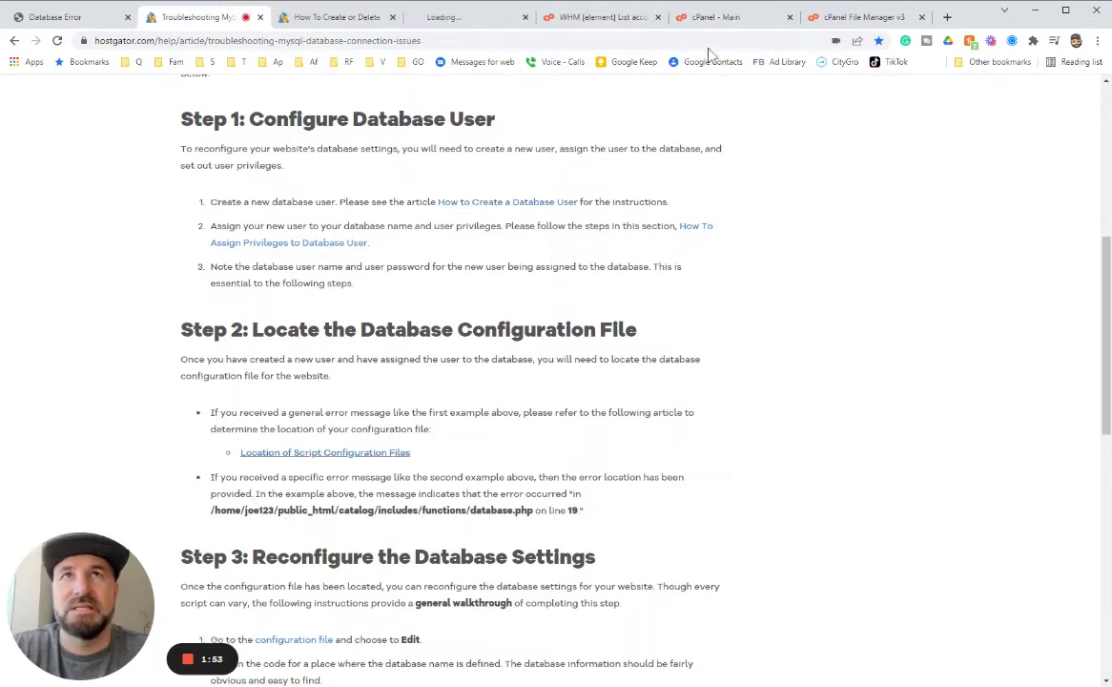
pyautogui.scroll(-2, 512, 307)
pyautogui.scroll(-2, 509, 311)
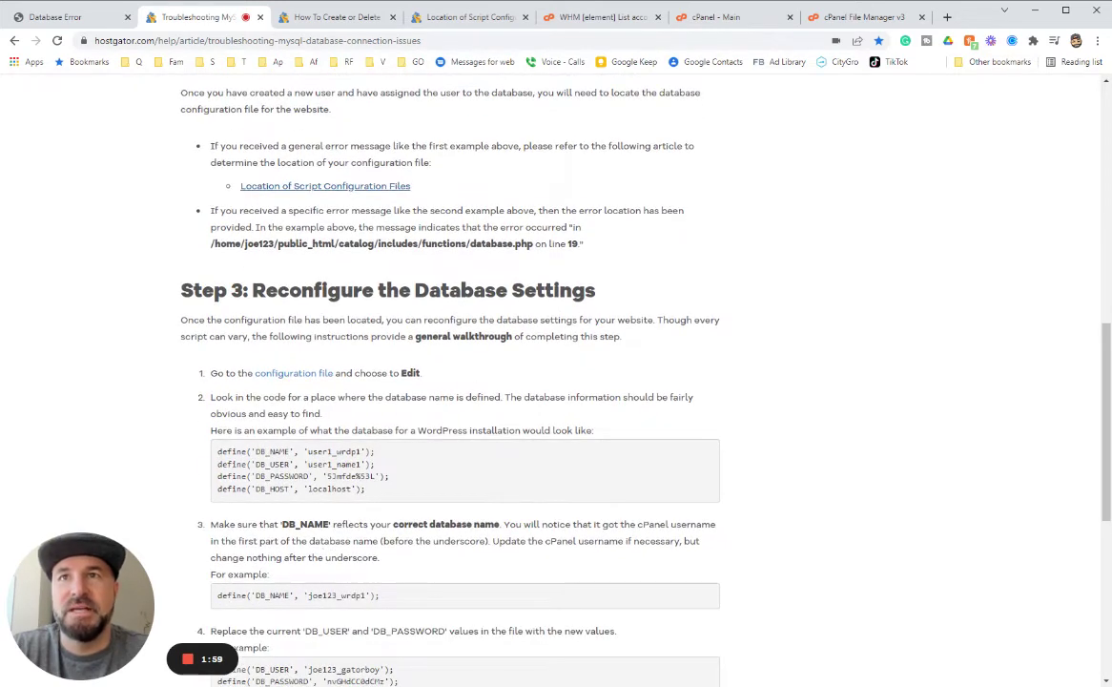
pyautogui.scroll(-1, 190, 429)
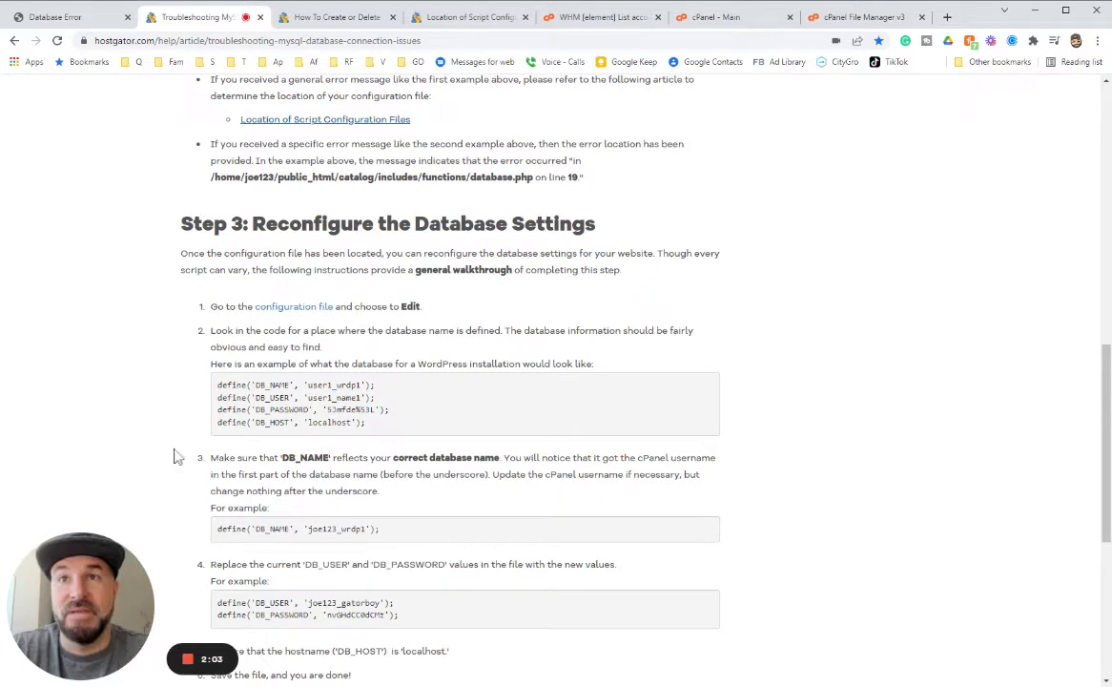
pyautogui.scroll(-2, 174, 464)
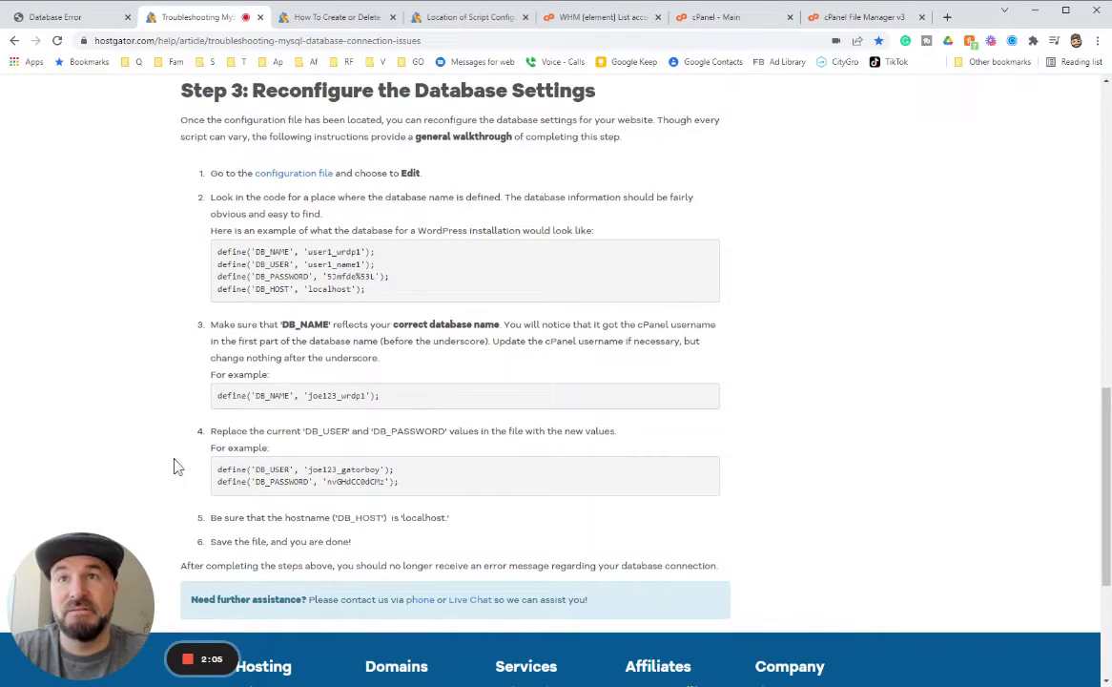
pyautogui.scroll(4, 174, 462)
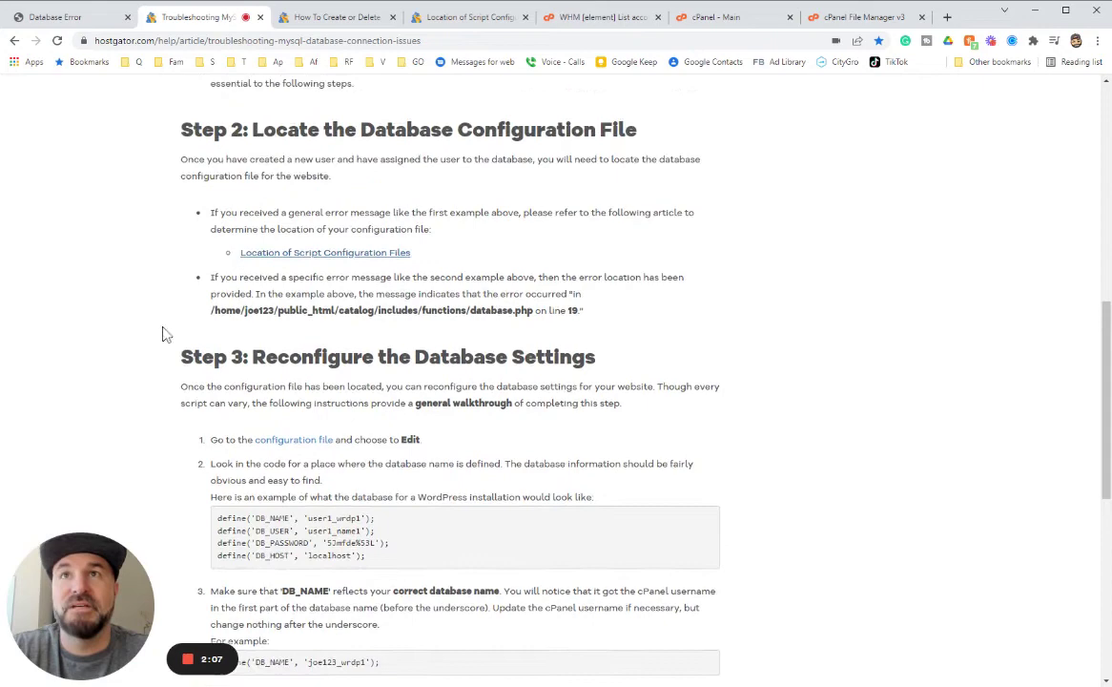
pyautogui.scroll(-2, 195, 298)
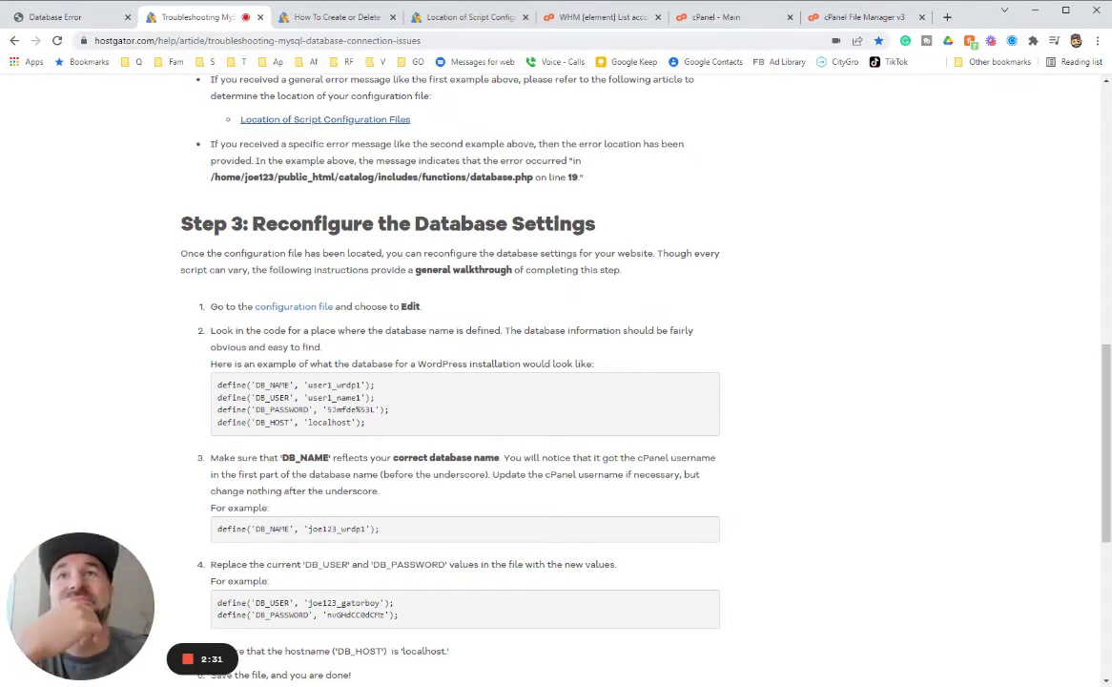
pyautogui.scroll(4, 556, 382)
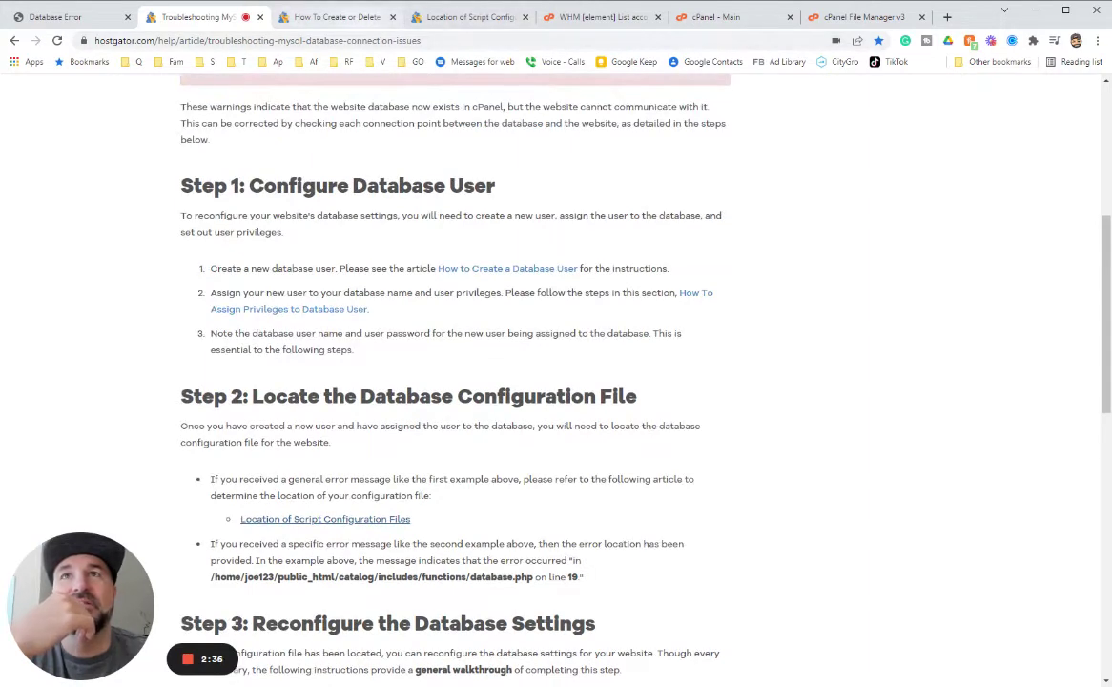
pyautogui.hotkey('ctrl', 'Tab')
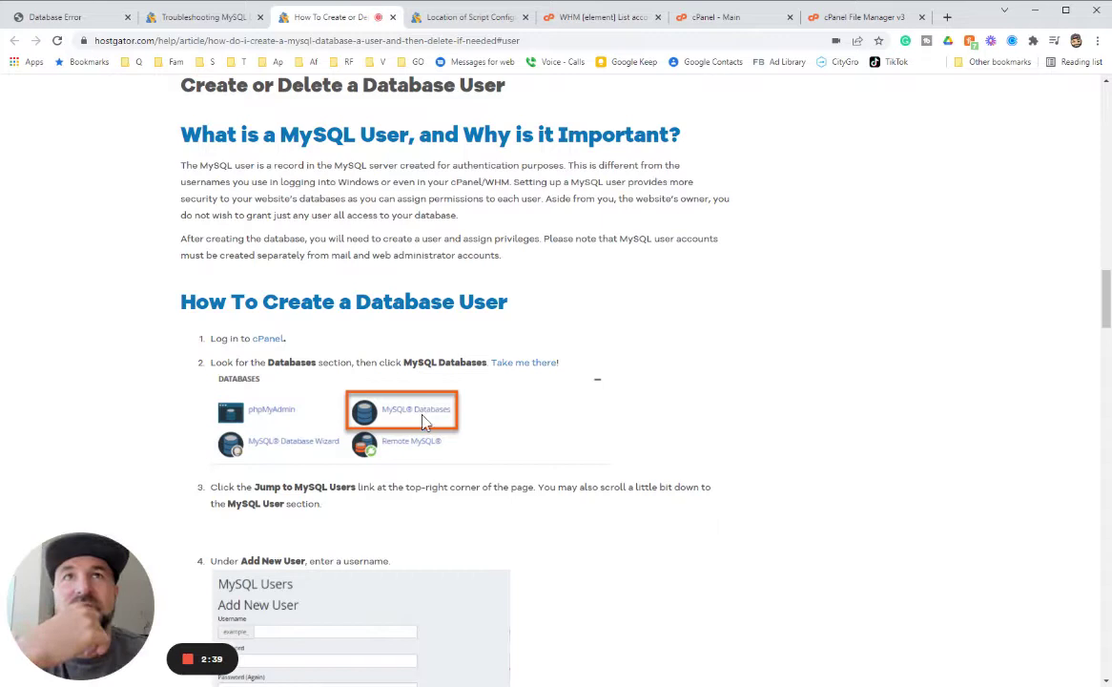
# Reach MySQL Databases through a 'my' function search and scroll down to the Add New User form
pyautogui.click(858, 16)
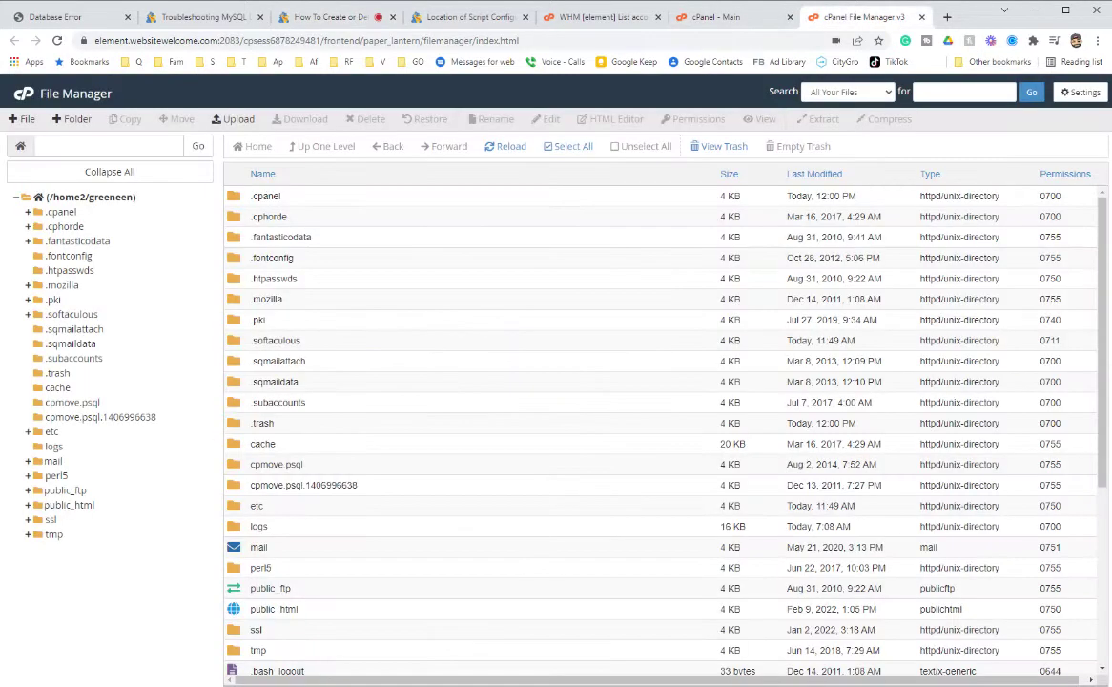
pyautogui.hotkey('ctrl', 'shift', 'Tab')
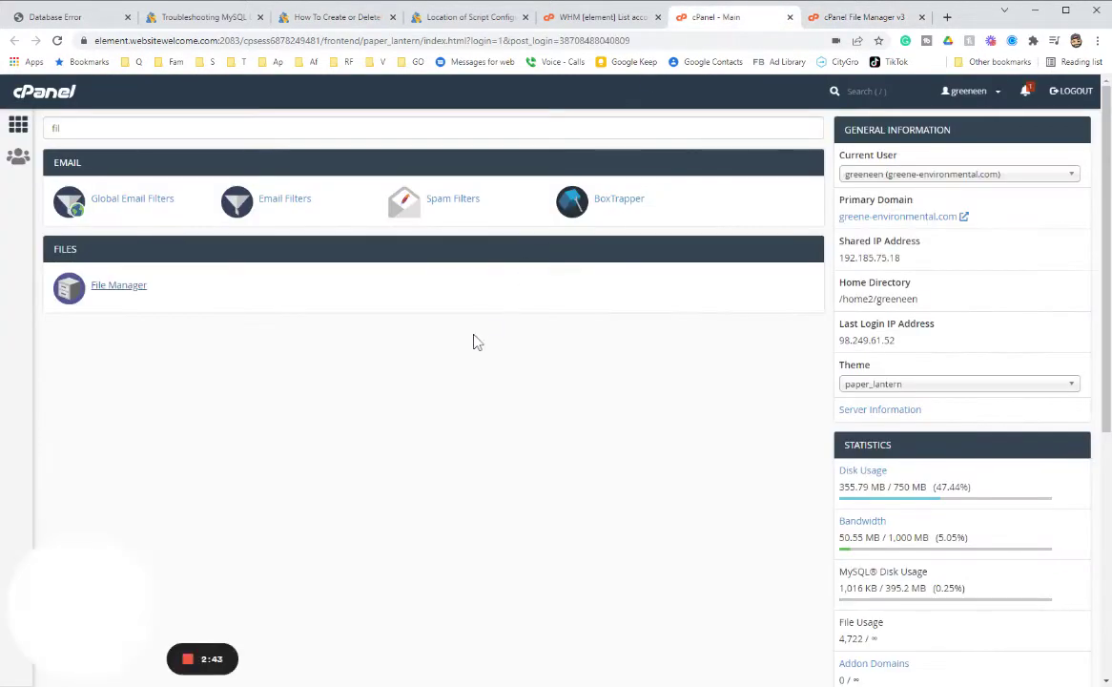
pyautogui.click(114, 128)
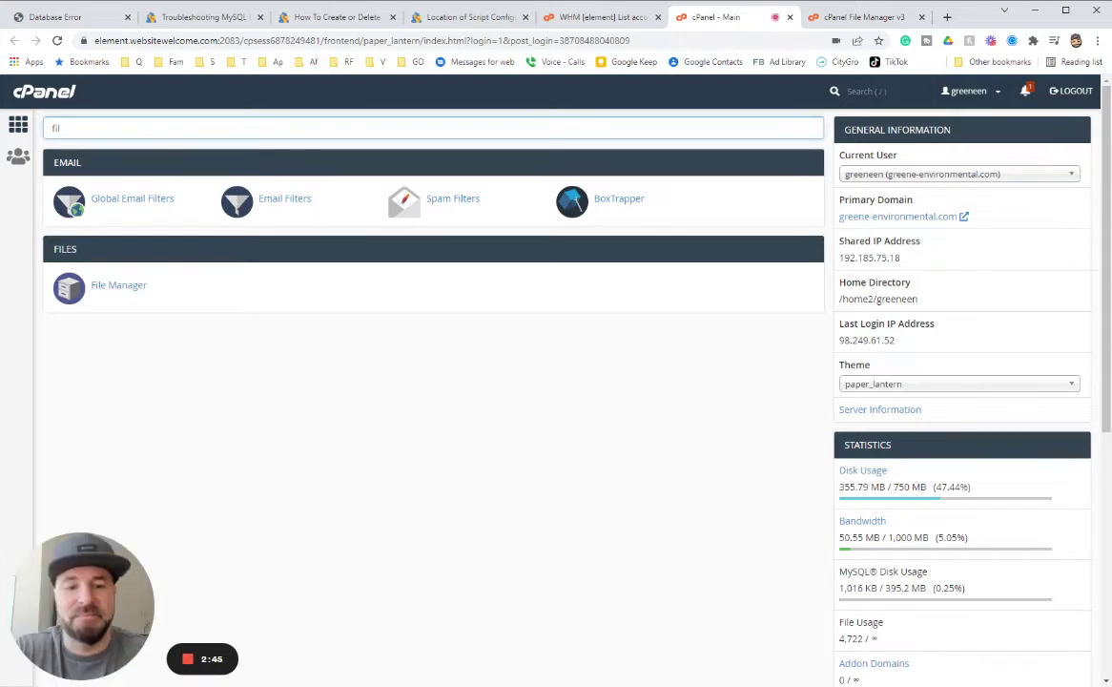
pyautogui.press('BackSpace')
pyautogui.press('BackSpace')
pyautogui.press('BackSpace')
pyautogui.write('my')
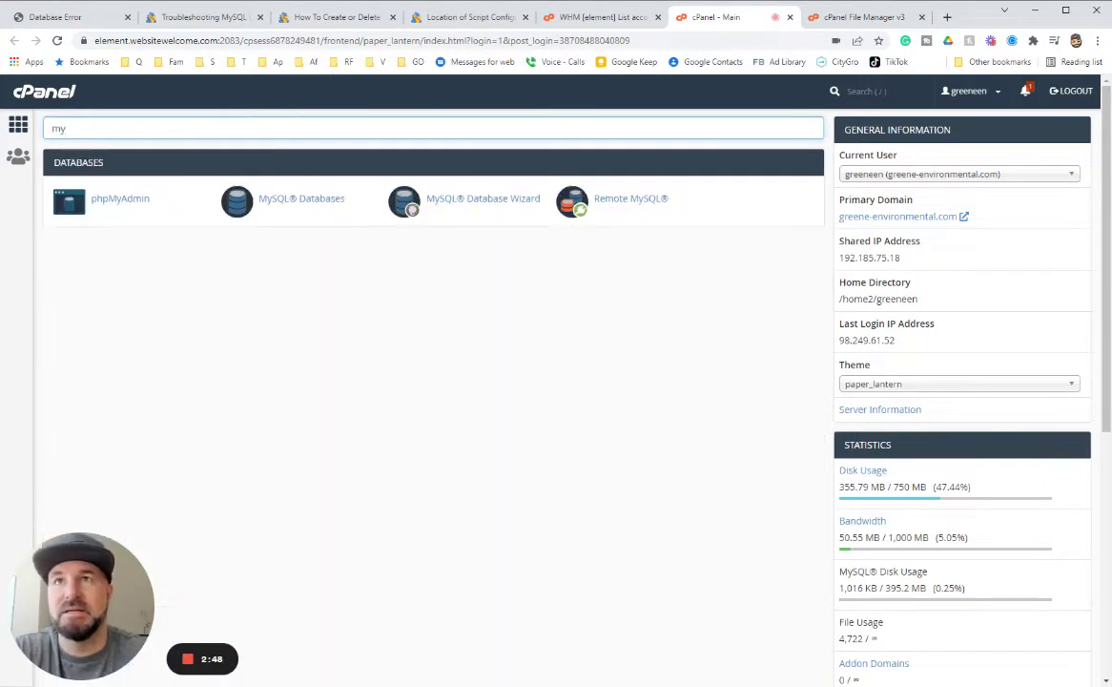
pyautogui.press('Tab')
pyautogui.press('Tab')
pyautogui.press('Return')
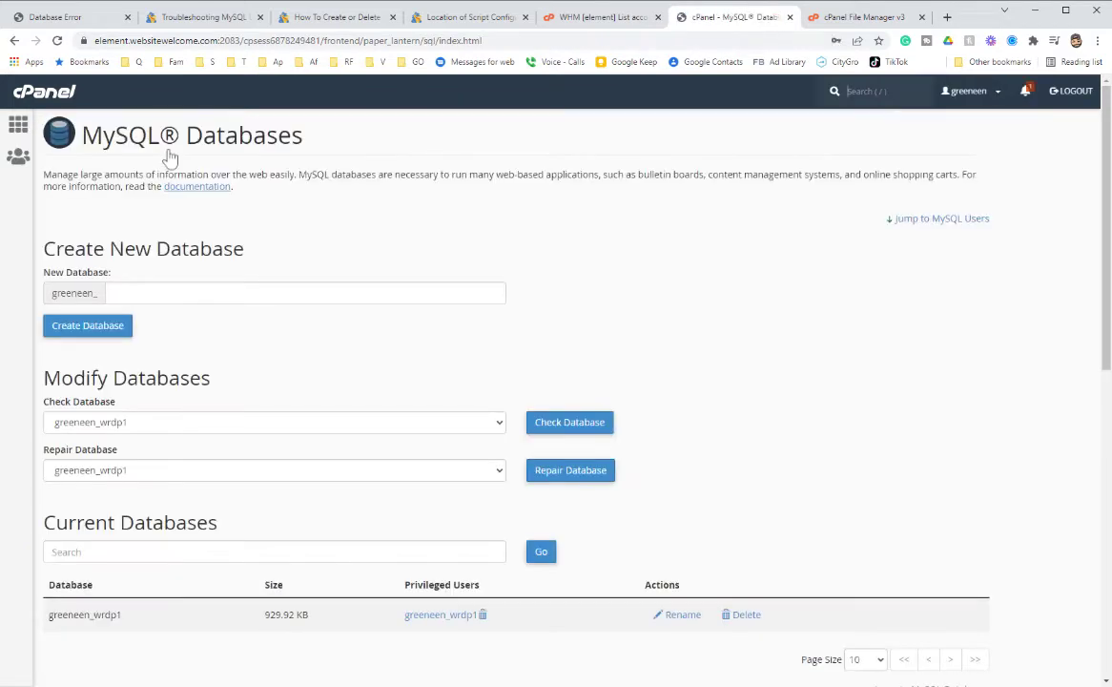
pyautogui.scroll(-2, 777, 262)
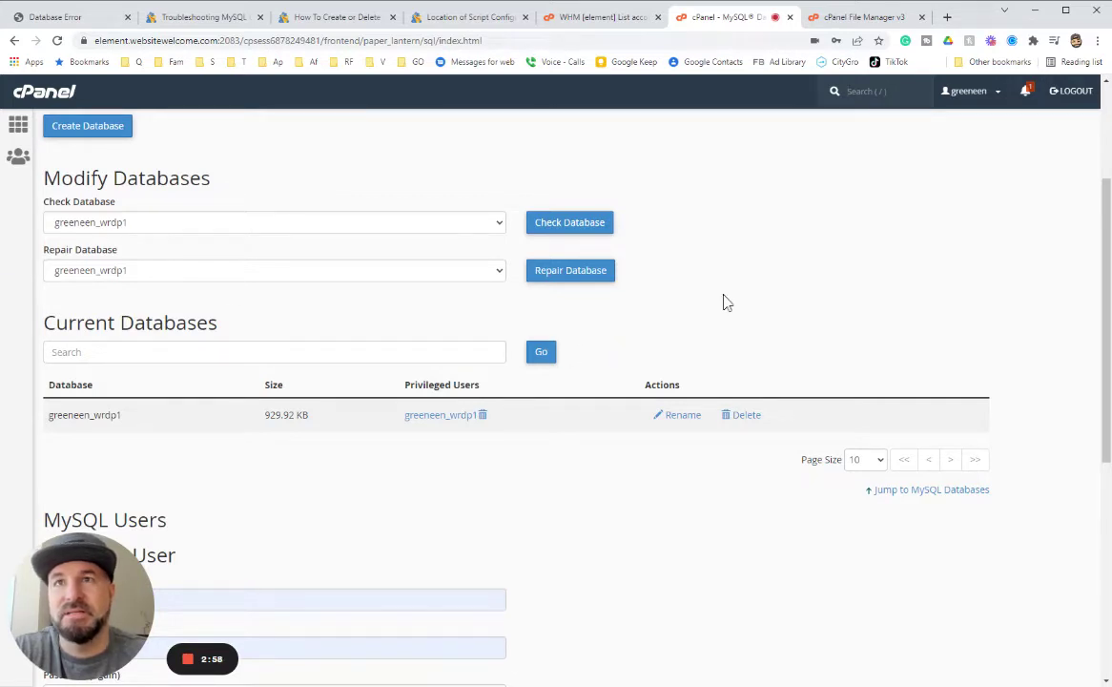
pyautogui.scroll(-1, 723, 302)
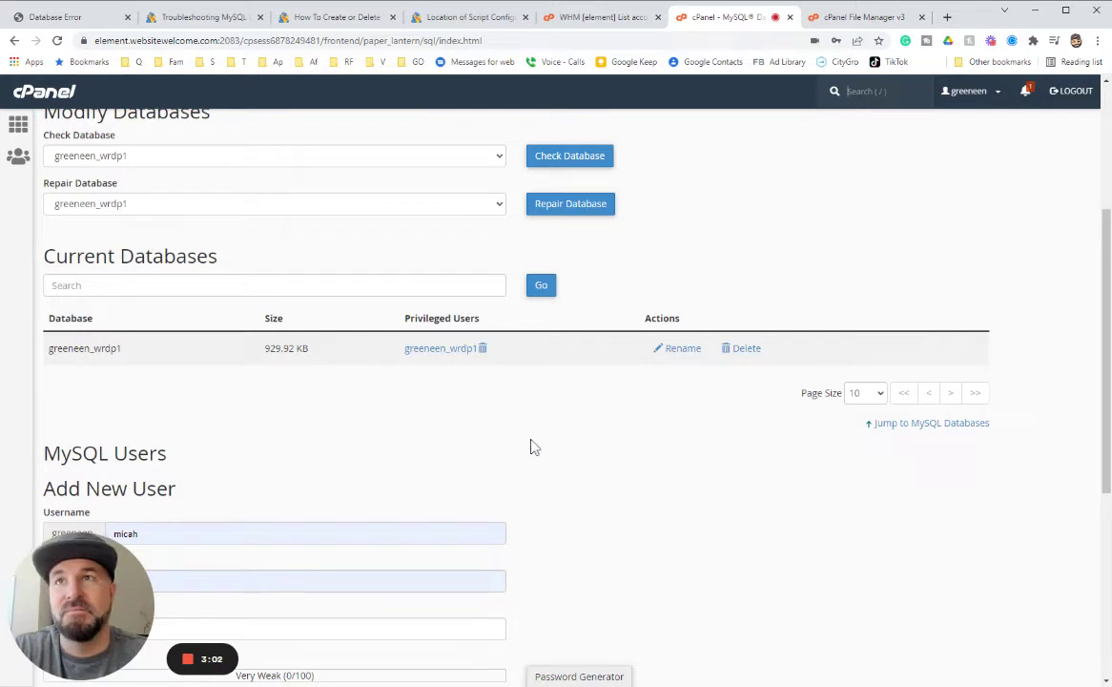
pyautogui.scroll(-2, 529, 453)
pyautogui.scroll(-2, 564, 447)
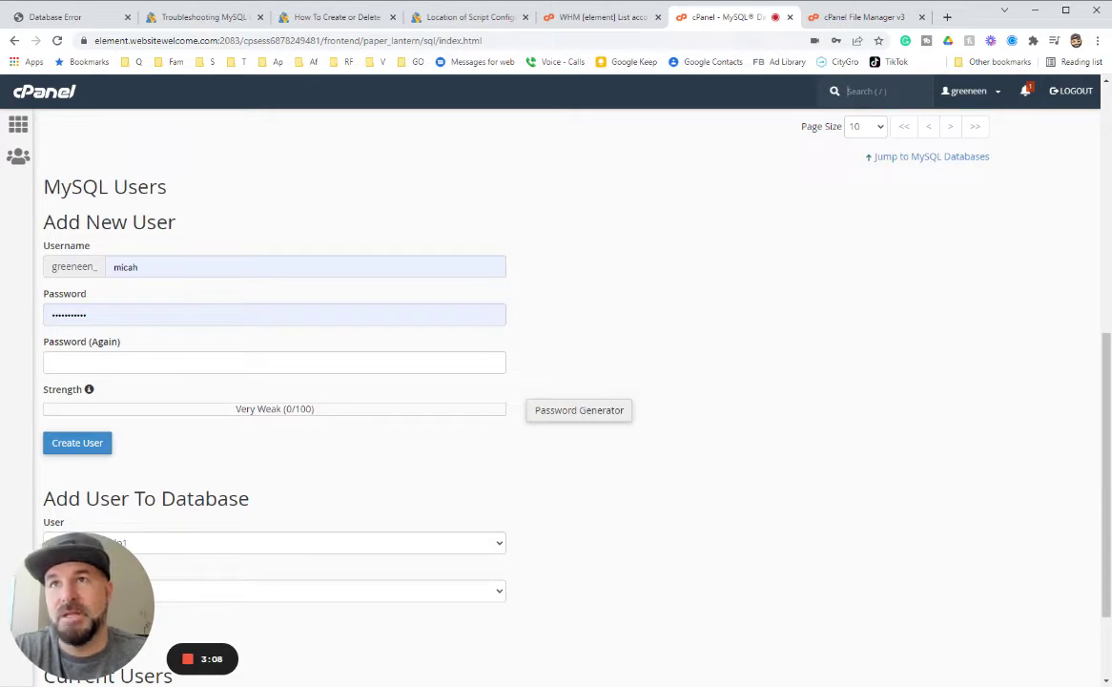
pyautogui.click(191, 166)
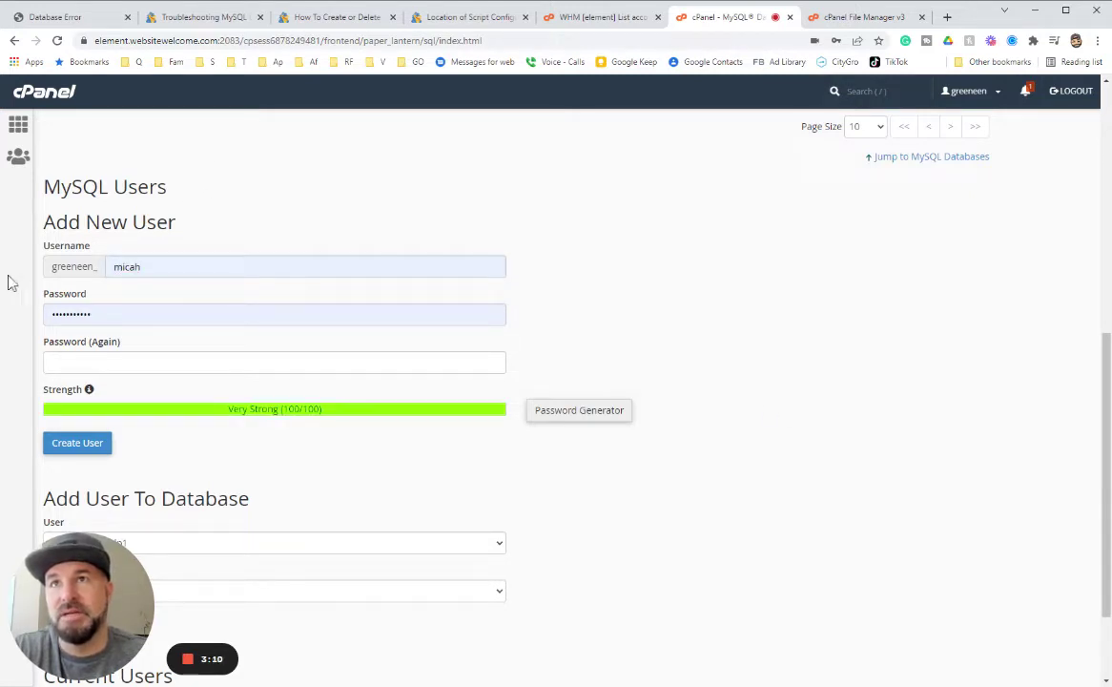
pyautogui.click(275, 313)
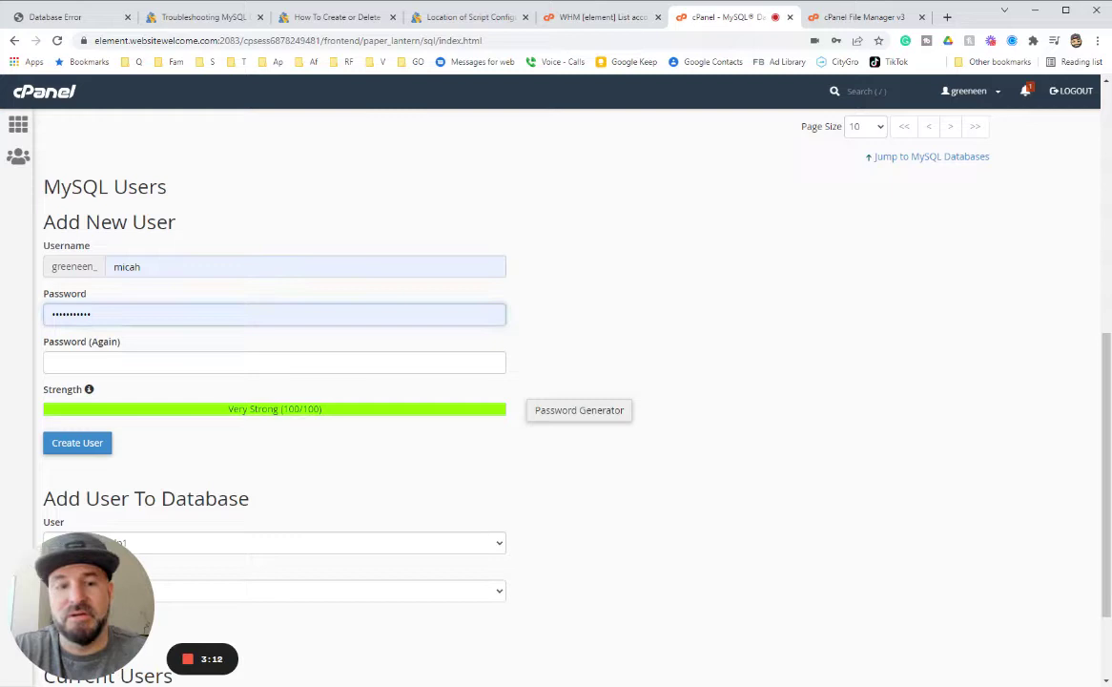
pyautogui.press('BackSpace')
pyautogui.press('BackSpace')
pyautogui.press('BackSpace')
pyautogui.press('BackSpace')
pyautogui.press('BackSpace')
pyautogui.press('BackSpace')
pyautogui.press('BackSpace')
pyautogui.press('BackSpace')
pyautogui.press('BackSpace')
pyautogui.press('BackSpace')
pyautogui.press('BackSpace')
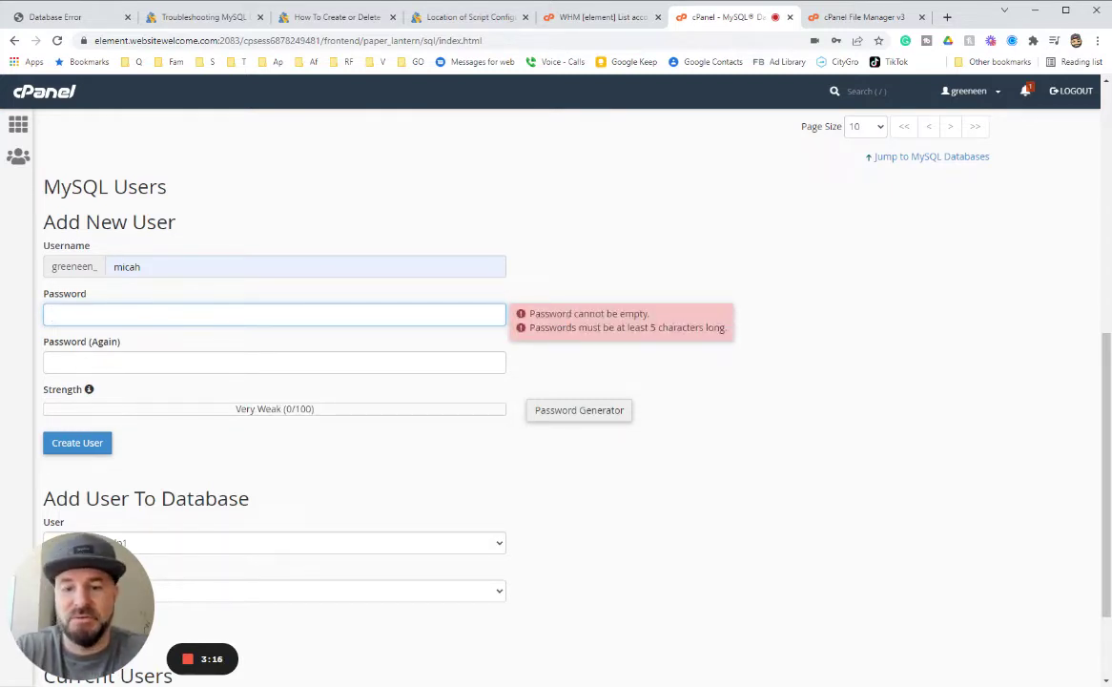
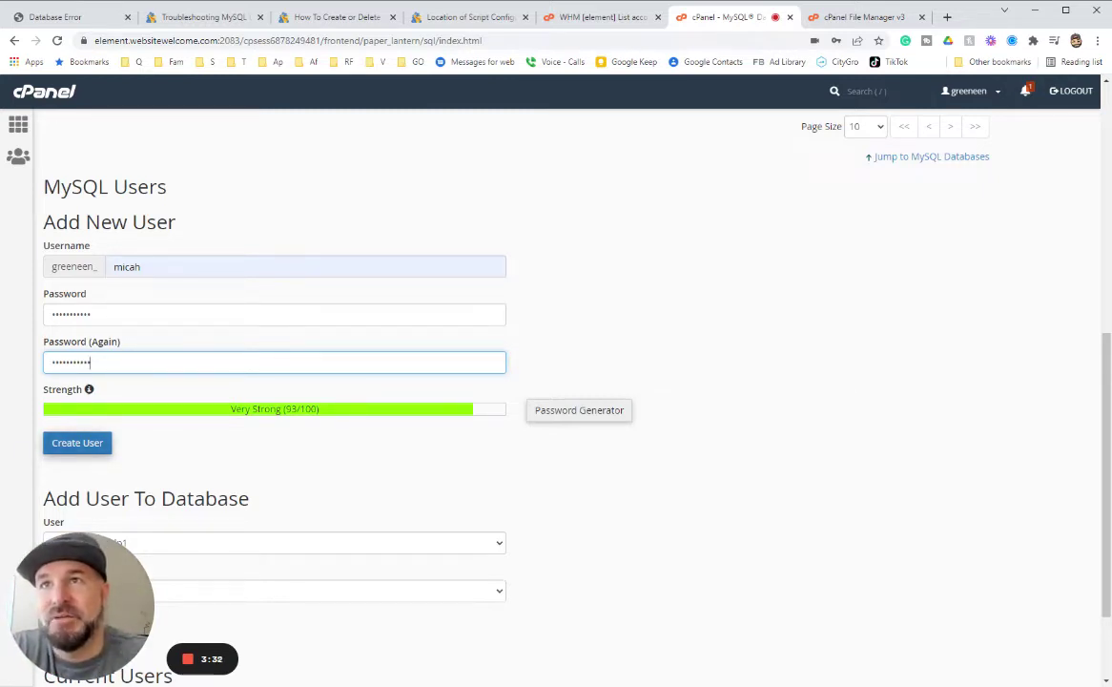
pyautogui.click(77, 442)
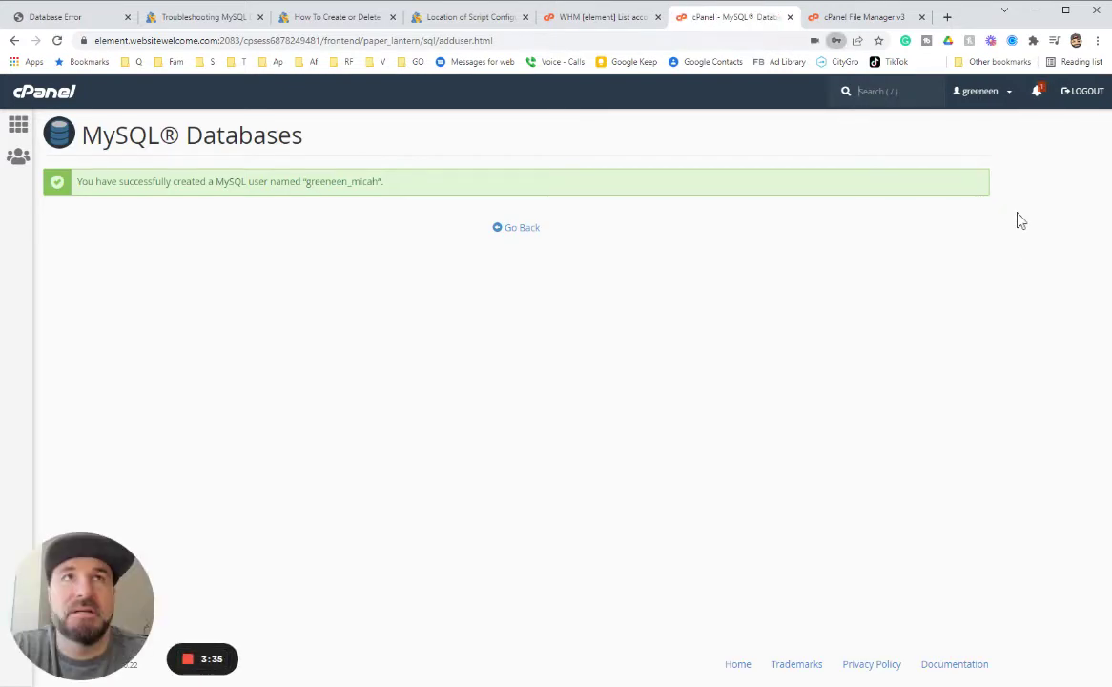
pyautogui.click(516, 227)
# Read through the How To Create or Delete a Database User article
pyautogui.scroll(-3, 231, 290)
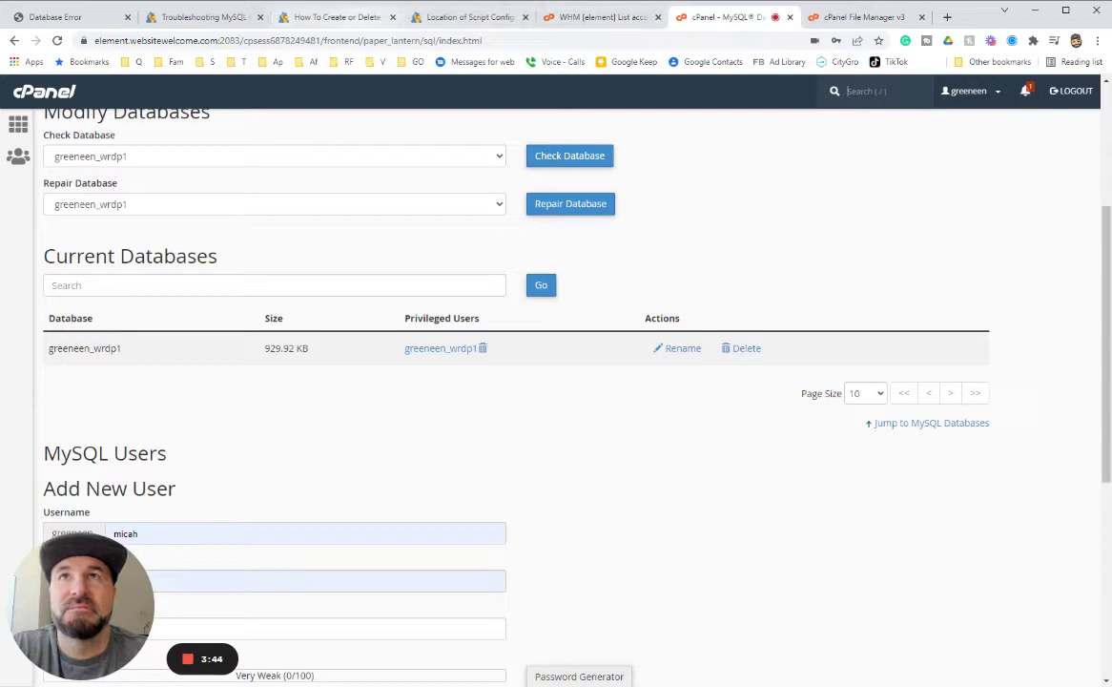
pyautogui.click(334, 16)
pyautogui.scroll(-2, 278, 227)
pyautogui.scroll(-2, 279, 227)
pyautogui.scroll(-1, 167, 410)
pyautogui.scroll(-4, 203, 499)
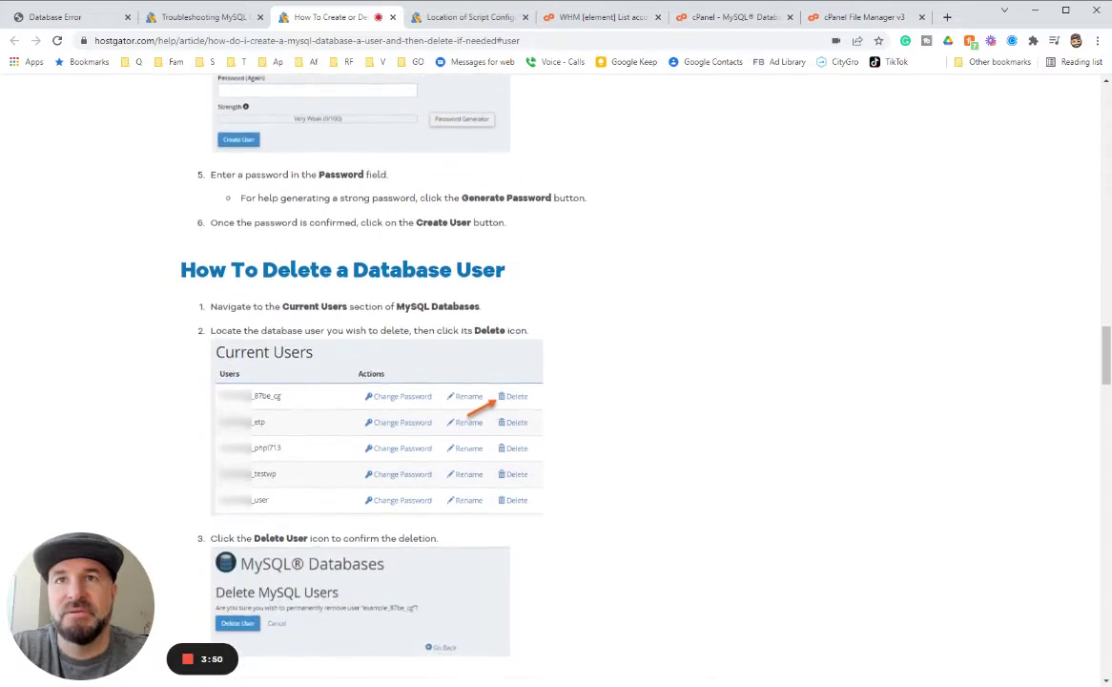
pyautogui.scroll(-4, 508, 444)
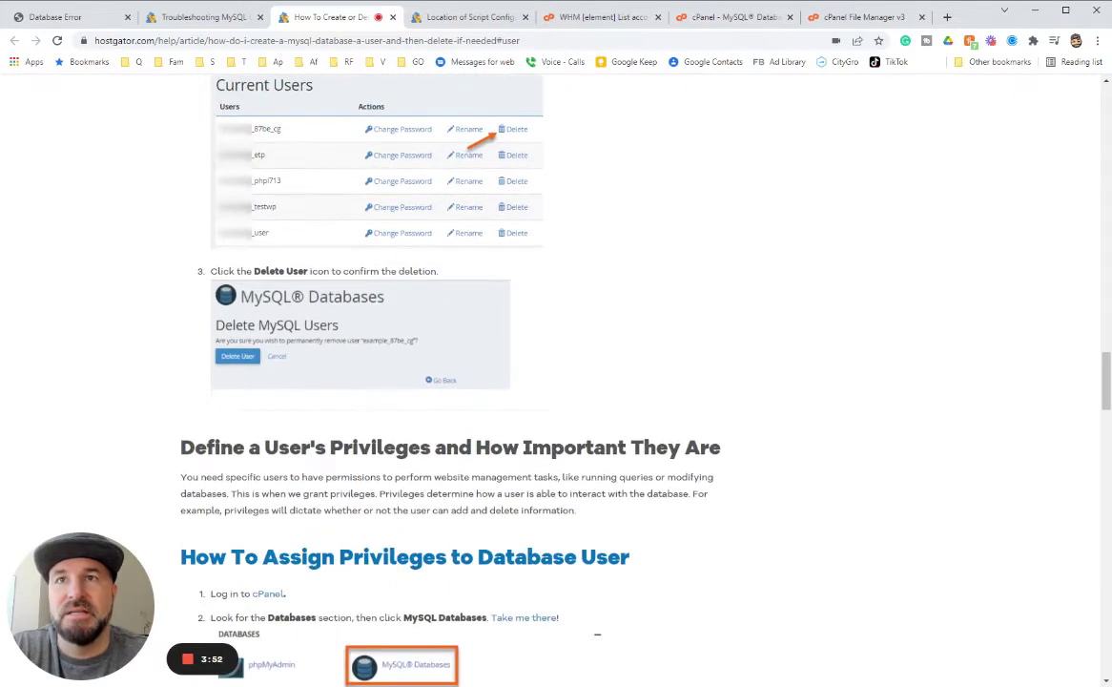
pyautogui.scroll(5, 467, 458)
# Open the 'How To Assign Privileges to Database User' guide in a new tab, then return to cPanel
pyautogui.click(203, 16)
pyautogui.scroll(4, 203, 203)
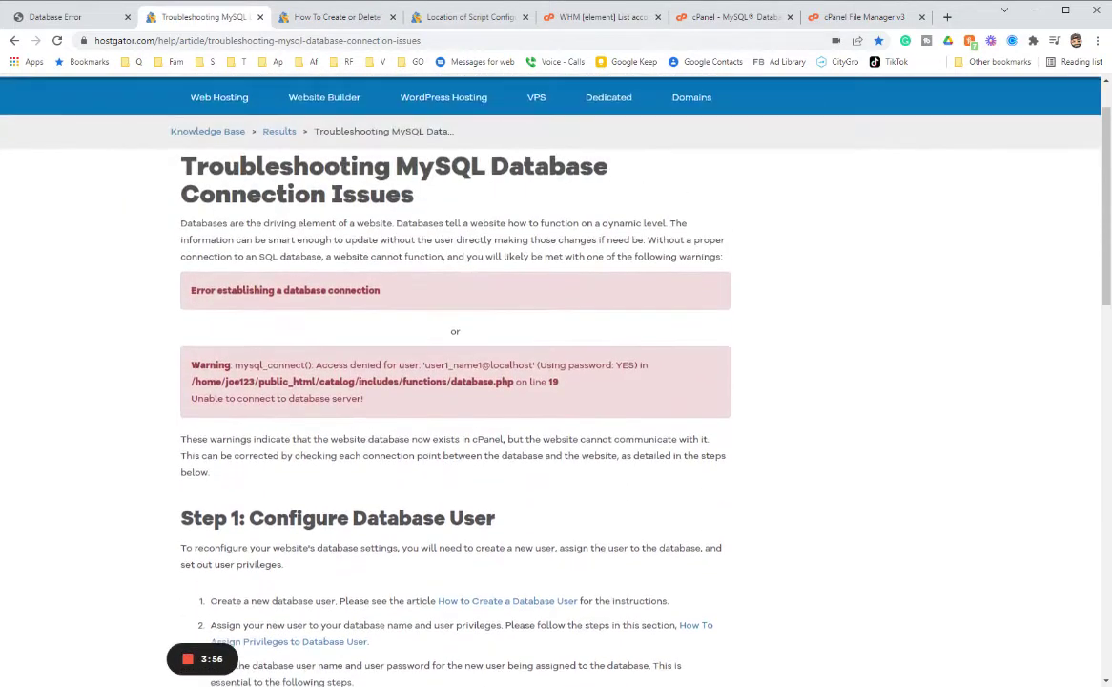
pyautogui.scroll(-3, 67, 314)
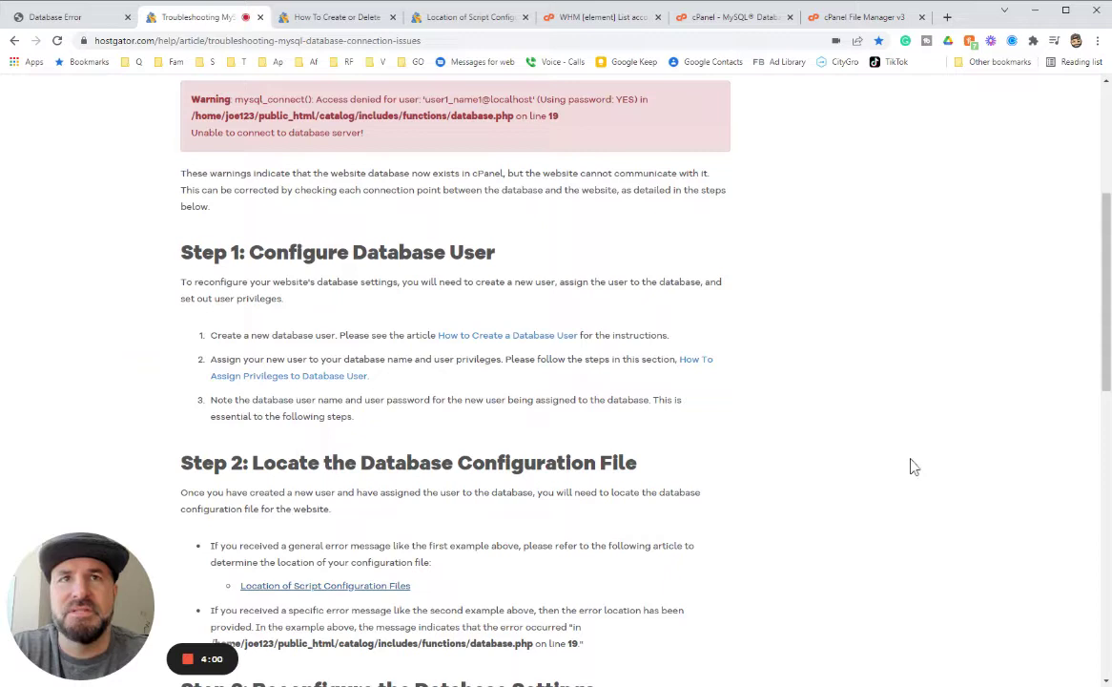
pyautogui.middleClick(777, 377)
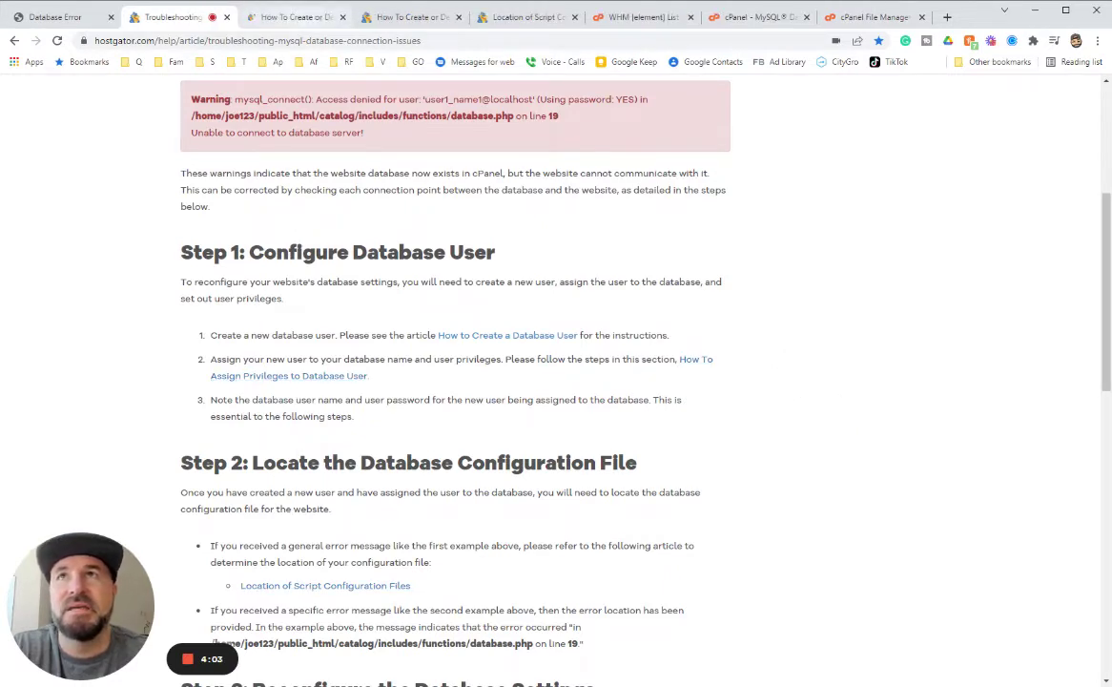
pyautogui.hotkey('ctrl', 'Tab')
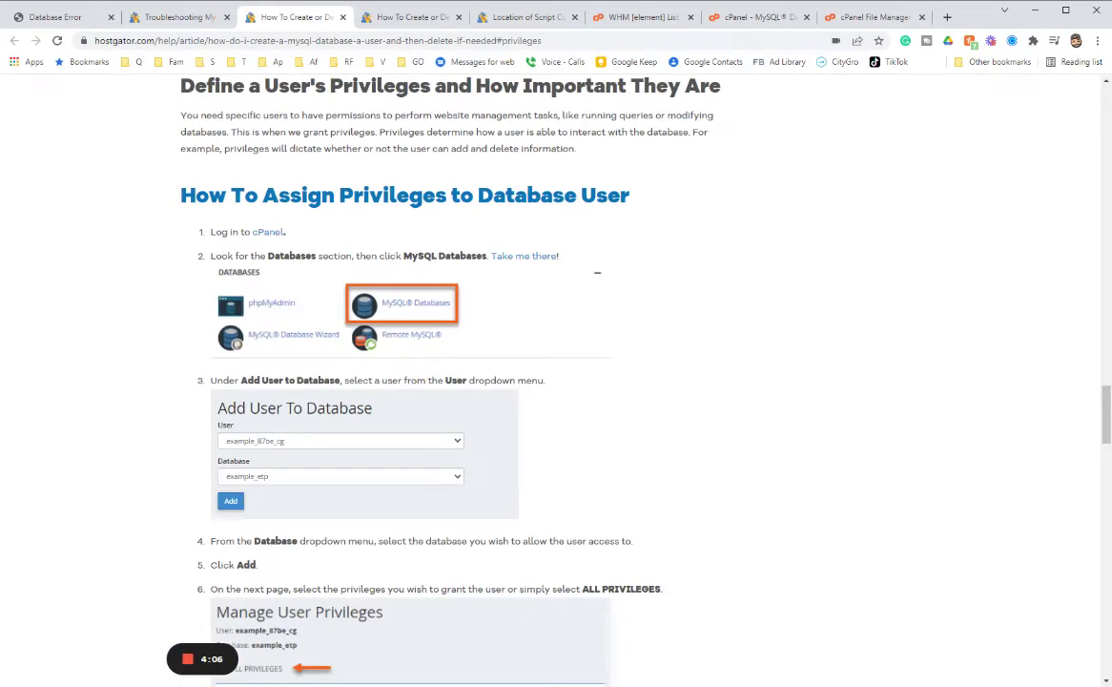
pyautogui.scroll(-1, 109, 454)
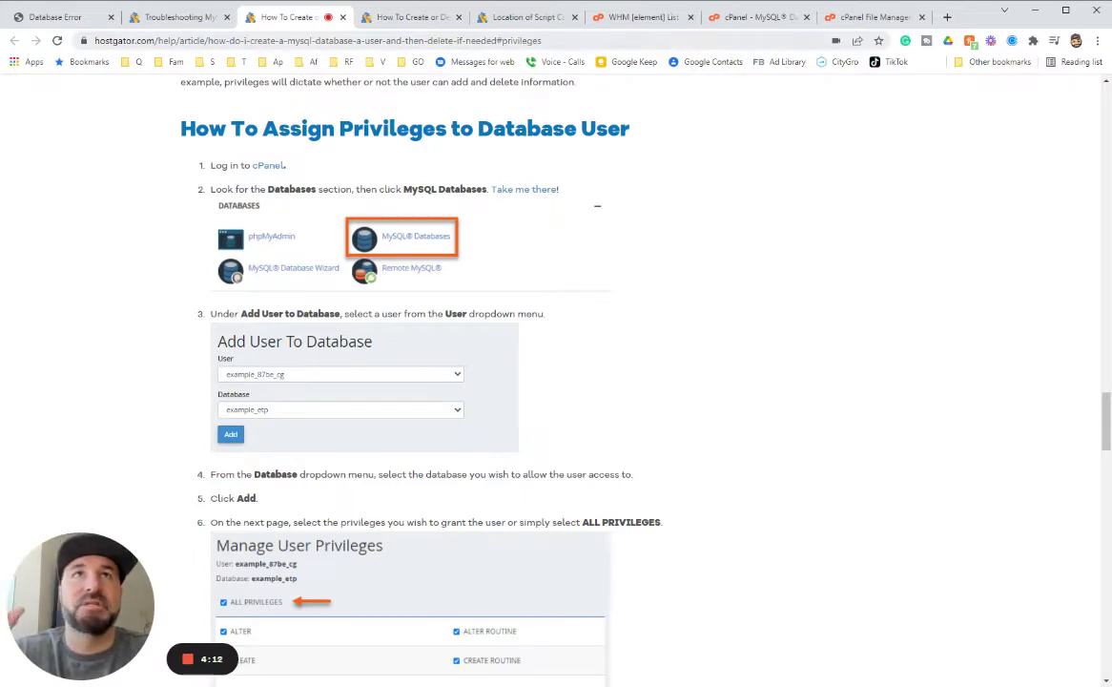
pyautogui.click(754, 16)
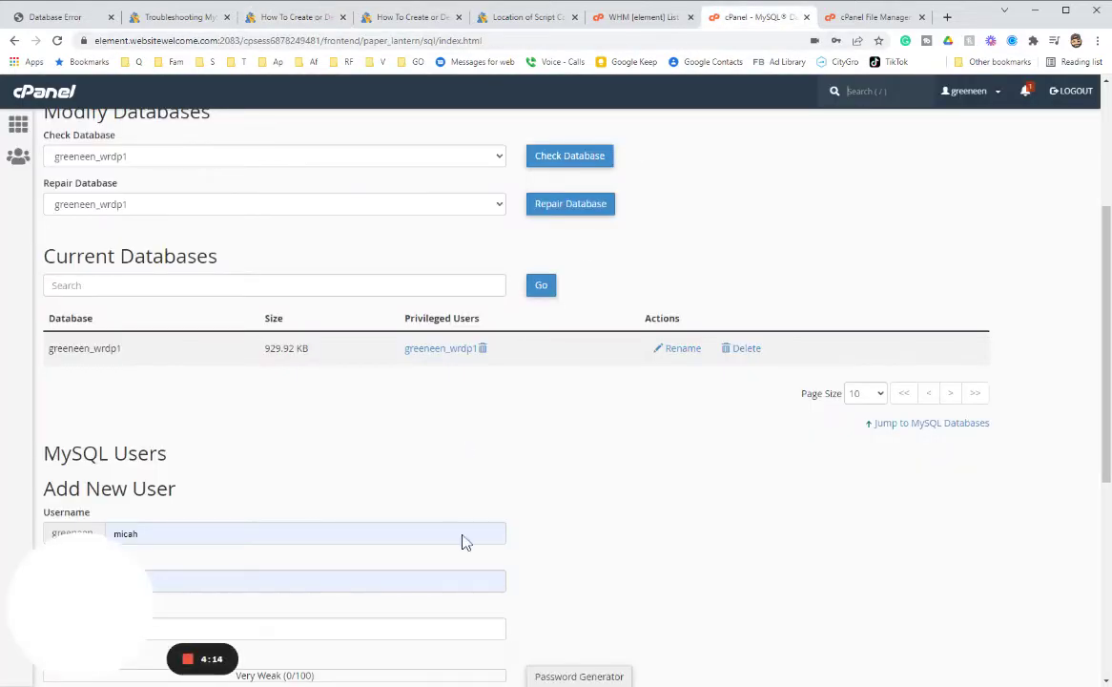
# Add greeneen_micah to greeneen_wrdp1 with ALL PRIVILEGES and save the changes
pyautogui.scroll(-1, 539, 510)
pyautogui.scroll(-4, 641, 445)
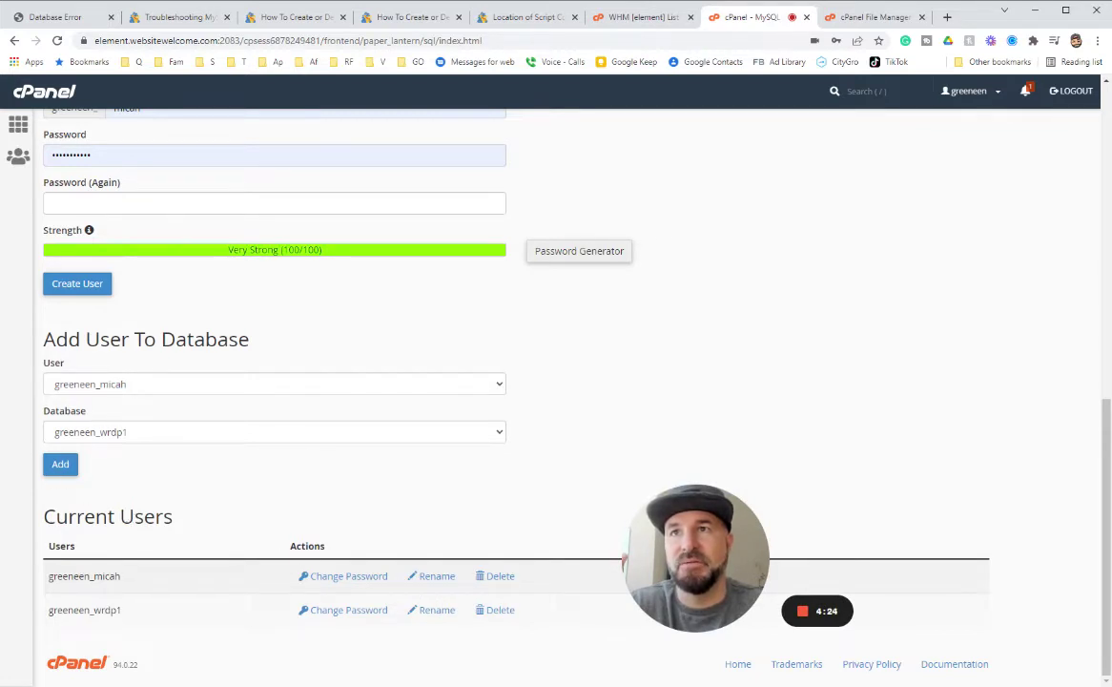
pyautogui.click(60, 464)
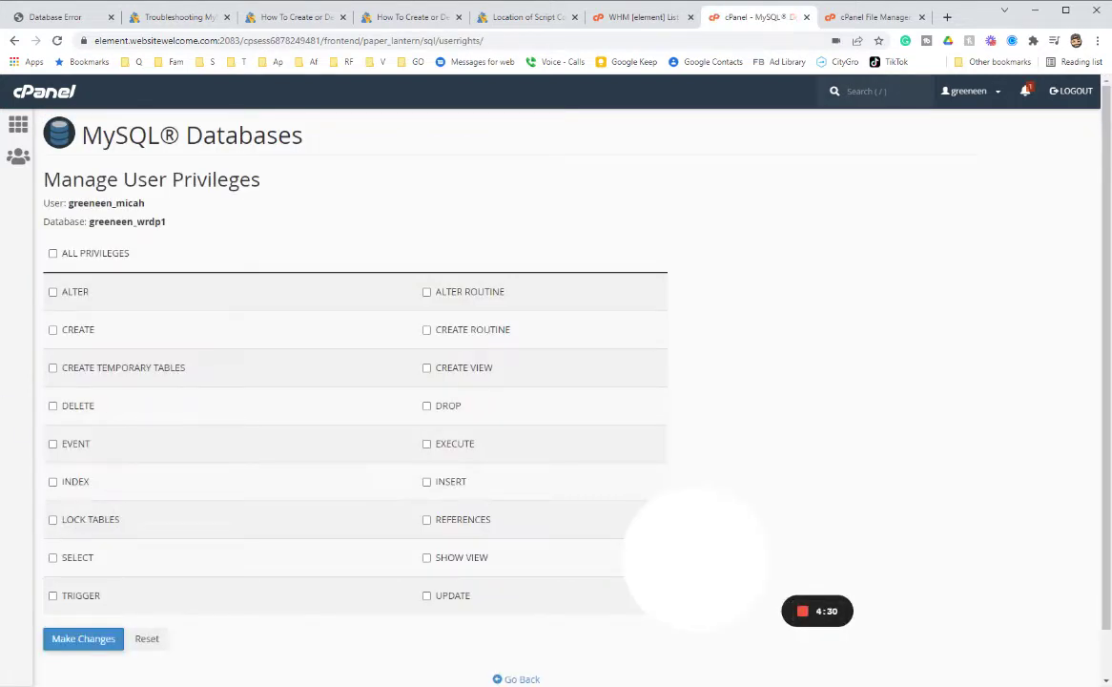
pyautogui.click(52, 253)
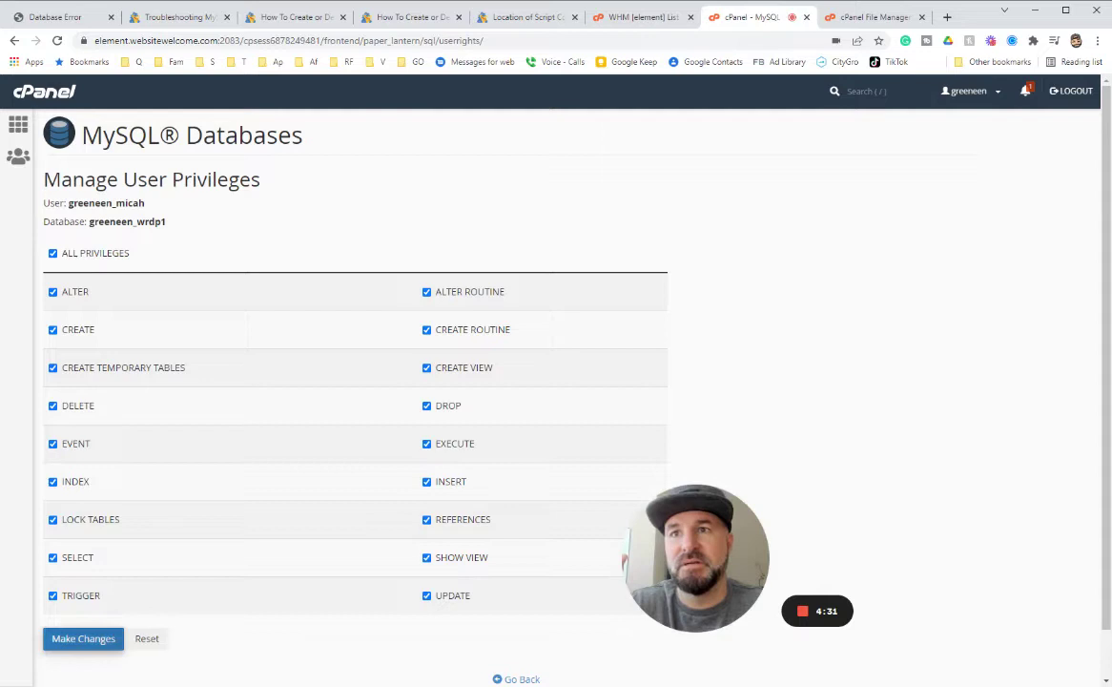
pyautogui.click(82, 638)
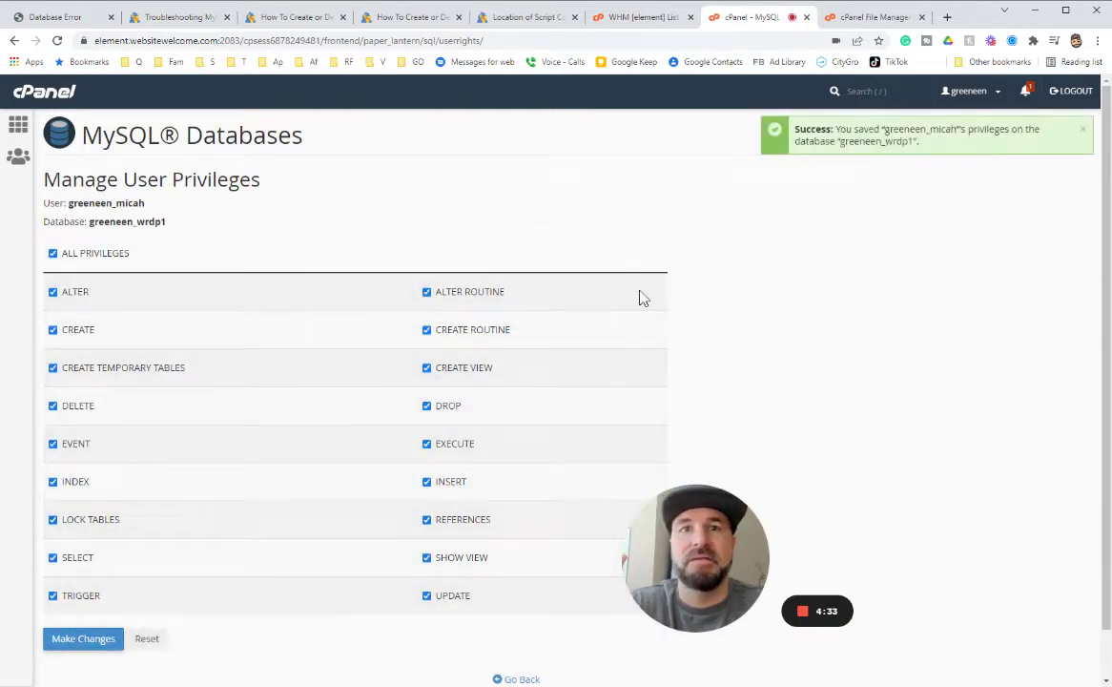
pyautogui.hotkey('alt', 'Left')
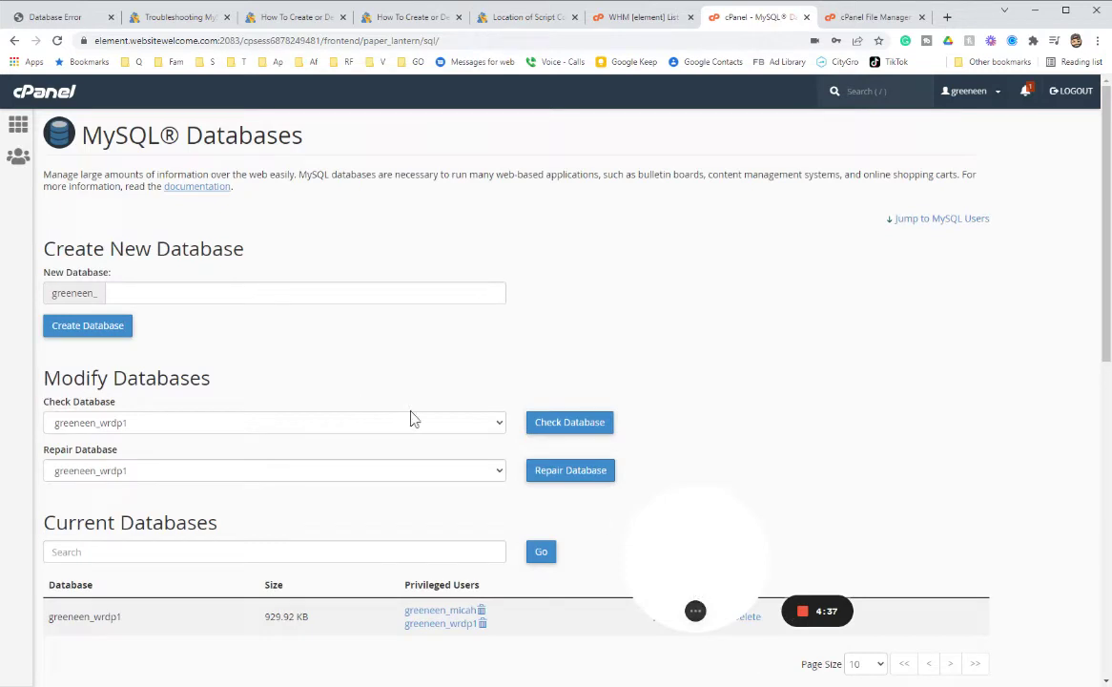
# Check Current Databases to confirm greeneen_wrdp1 (929.92 KB) now lists greeneen_micah as a privileged user
pyautogui.scroll(-3, 333, 439)
pyautogui.scroll(-10, 177, 491)
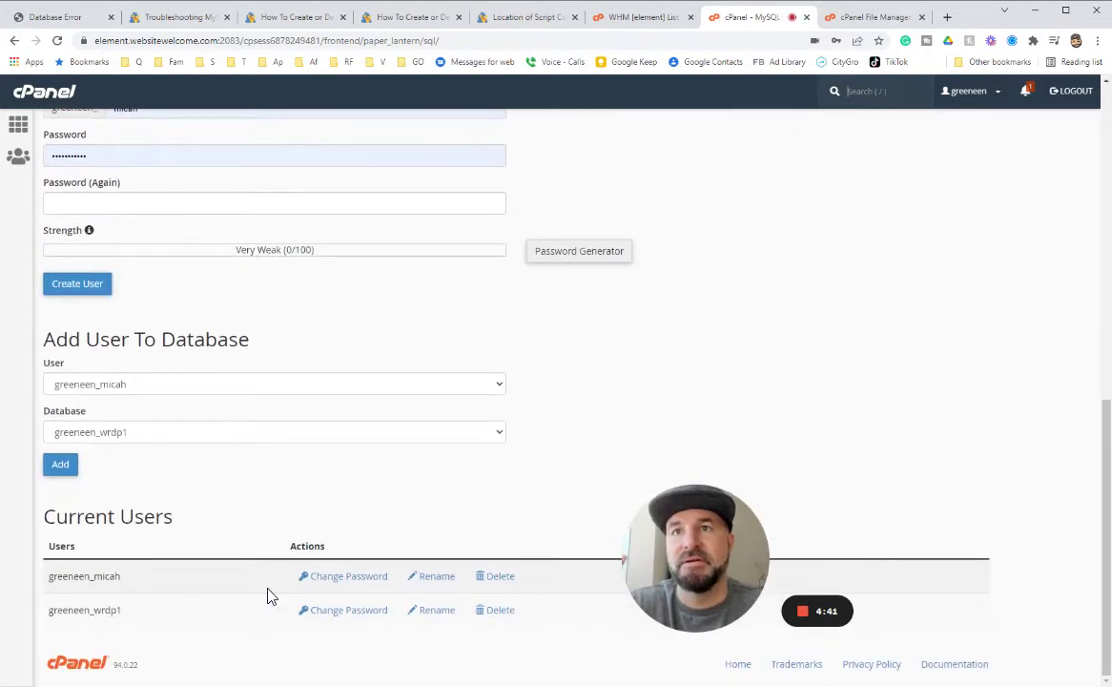
pyautogui.scroll(1, 234, 577)
pyautogui.scroll(4, 281, 410)
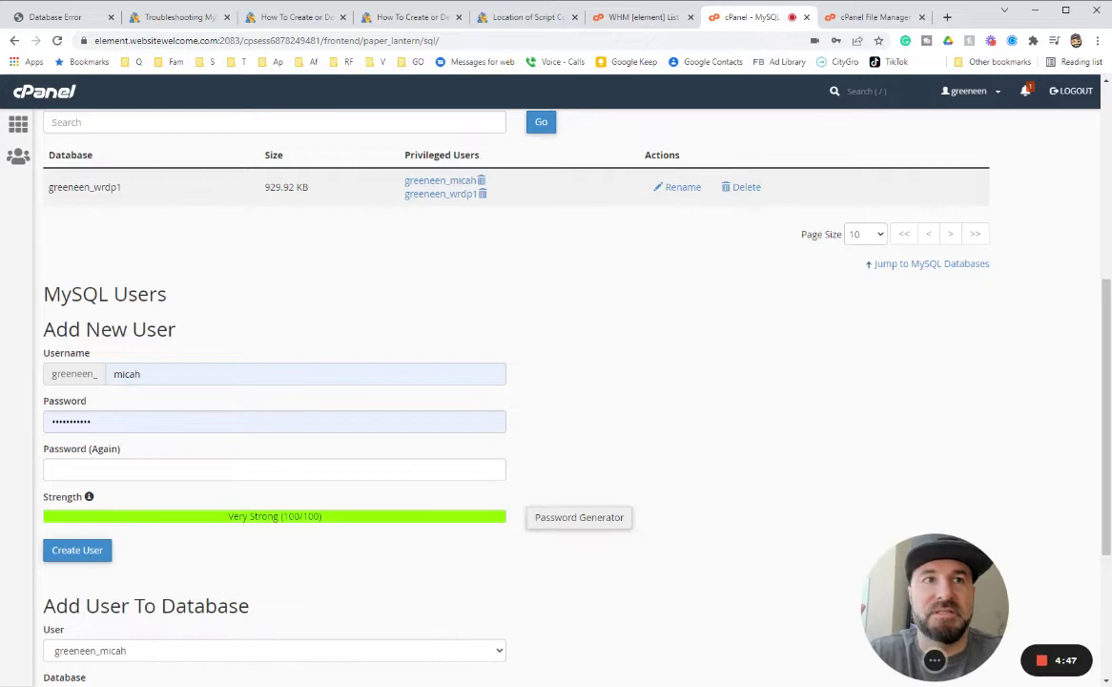
pyautogui.scroll(3, 754, 559)
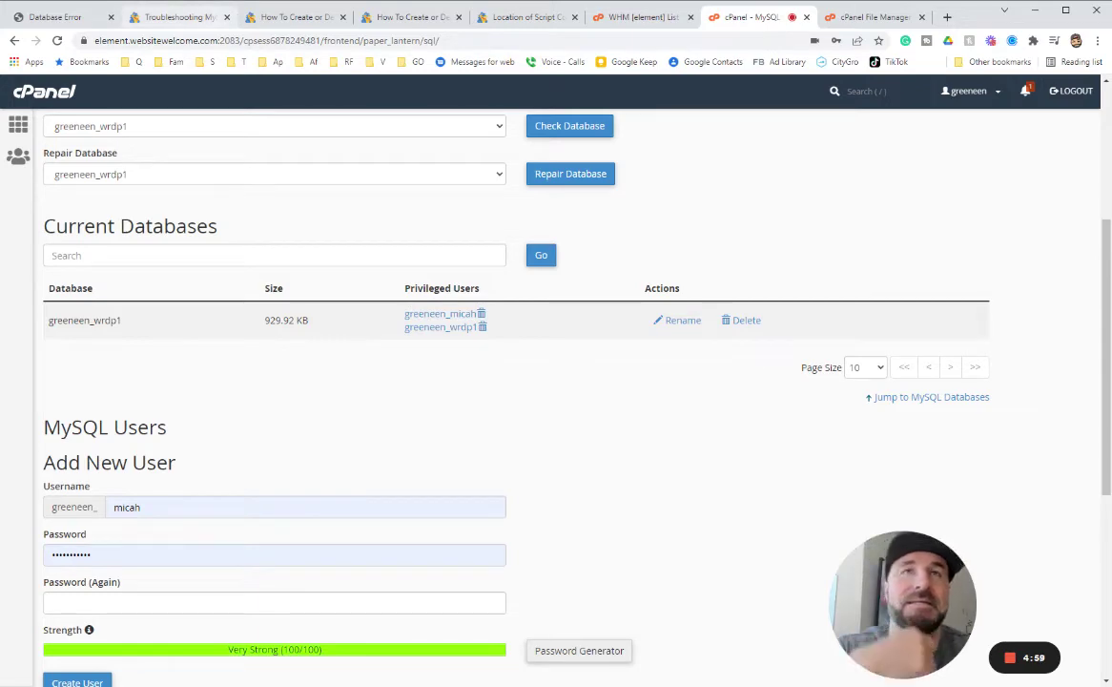
# Look up WordPress in the configuration file locations table, which gives /wp-config.php
pyautogui.click(176, 16)
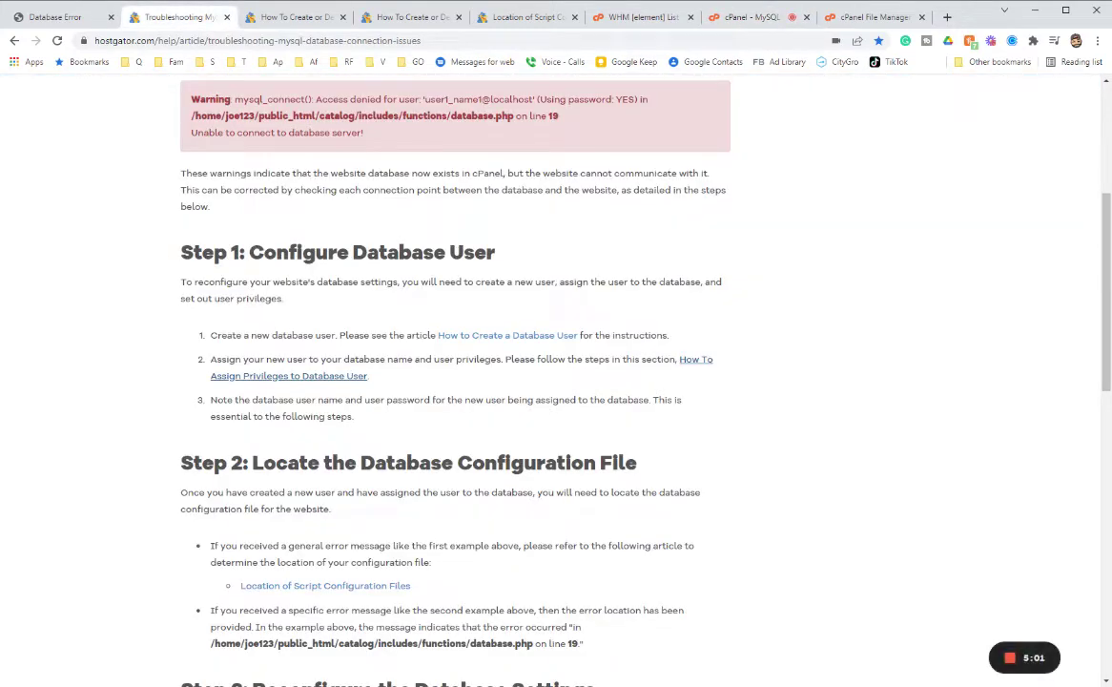
pyautogui.scroll(-1, 454, 465)
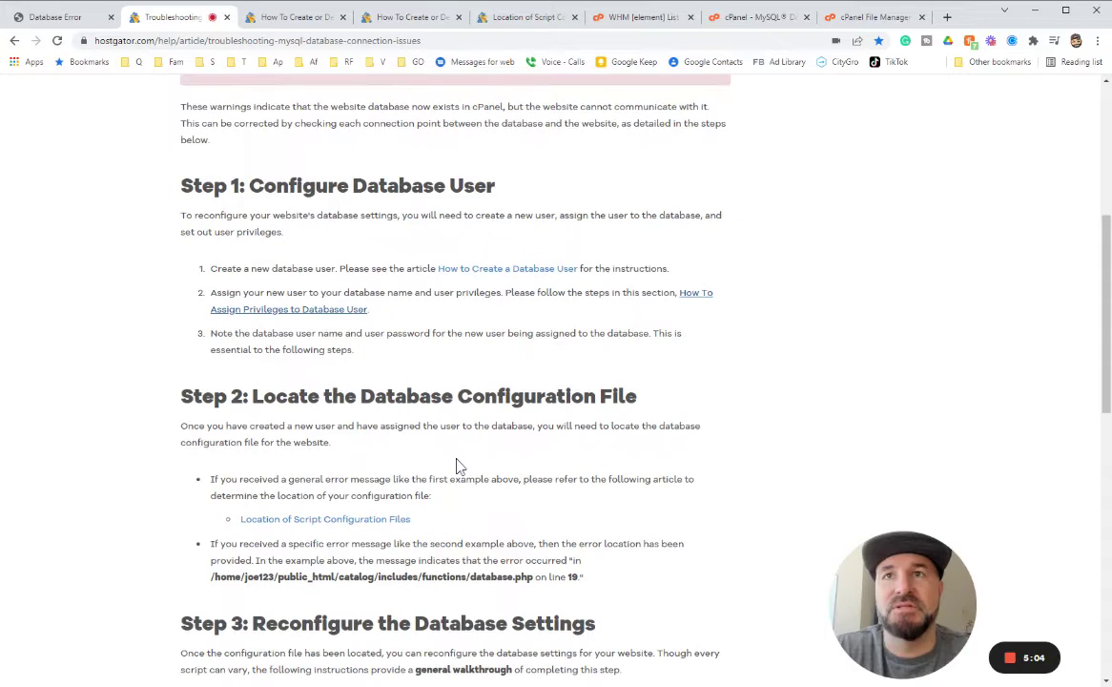
pyautogui.scroll(-1, 456, 466)
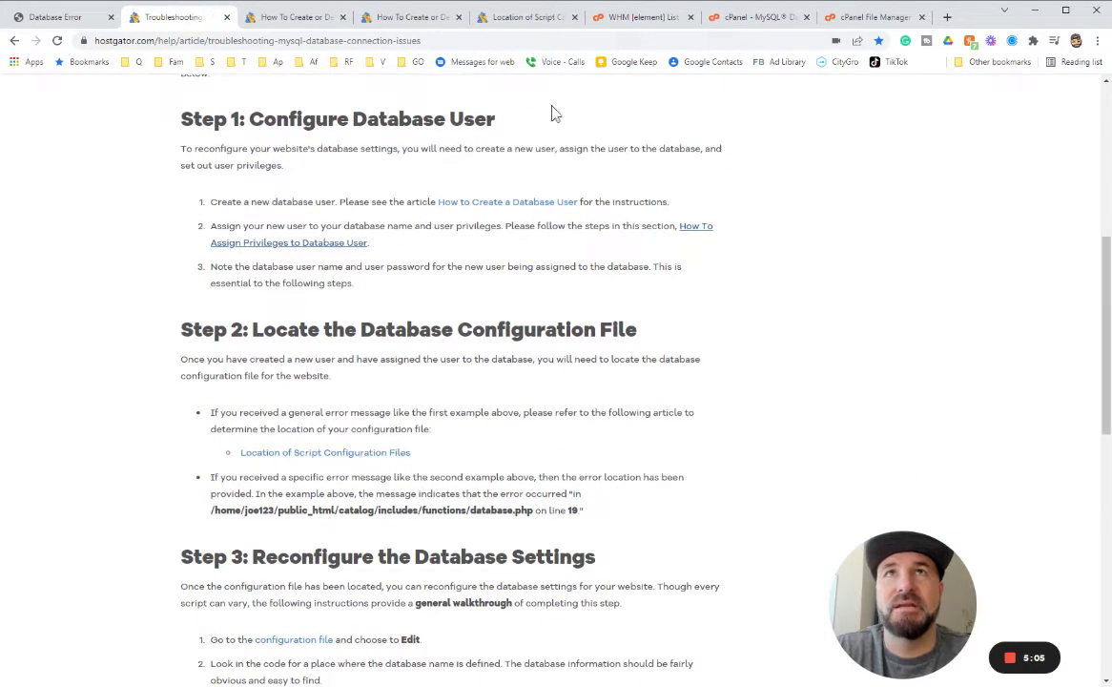
pyautogui.click(528, 17)
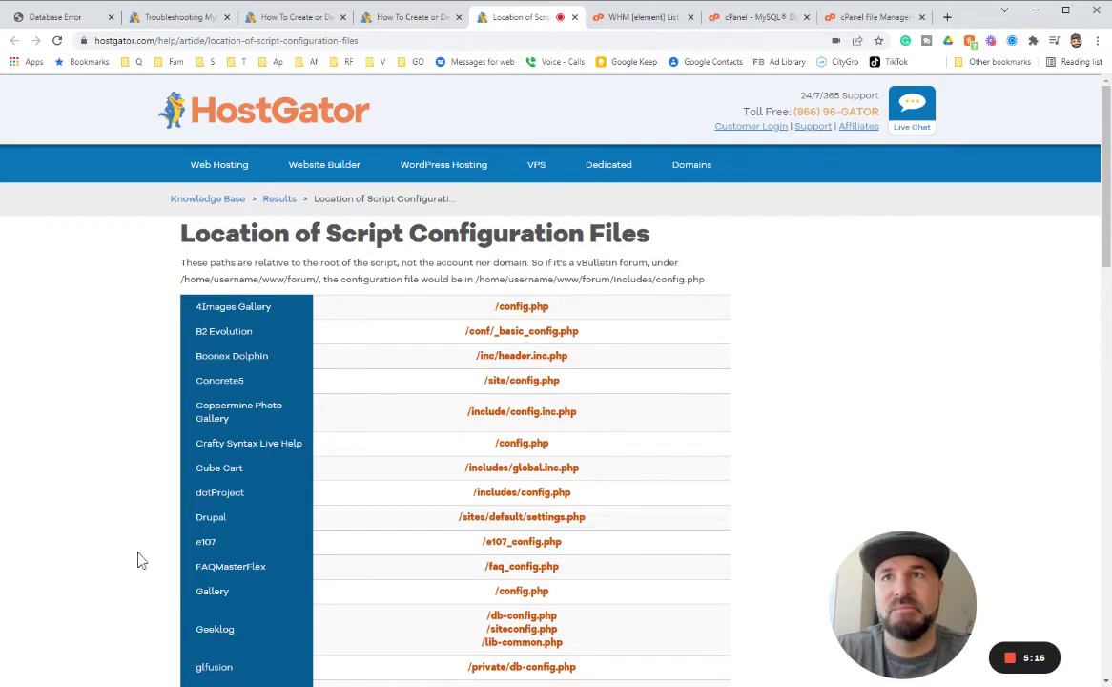
pyautogui.scroll(-2, 133, 558)
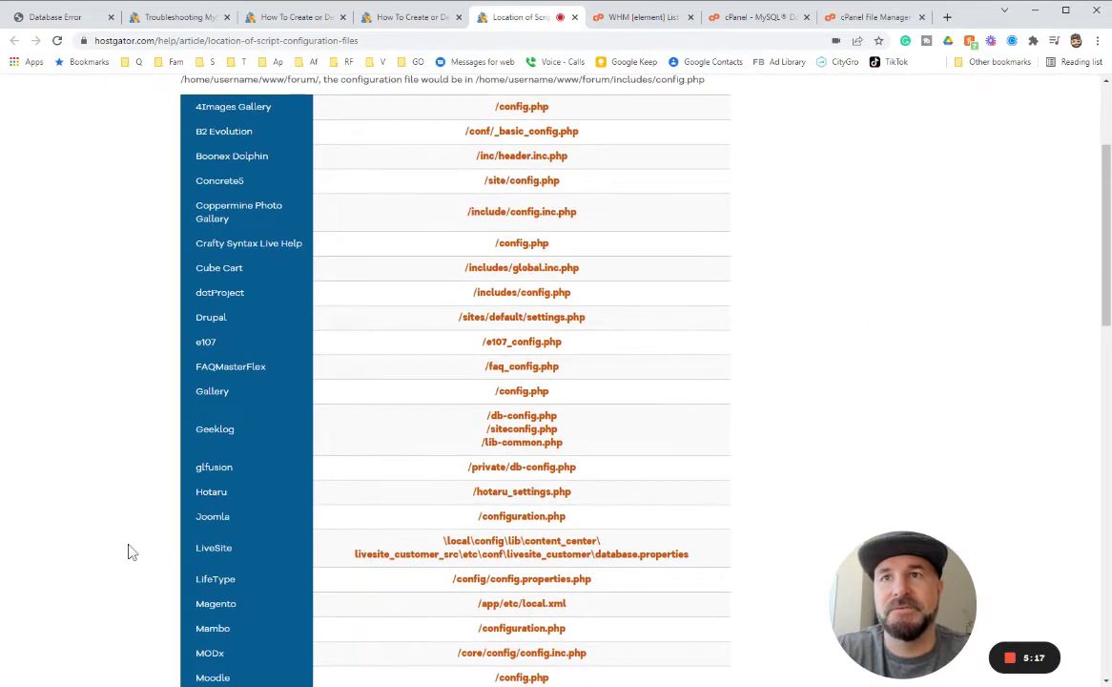
pyautogui.scroll(-5, 133, 553)
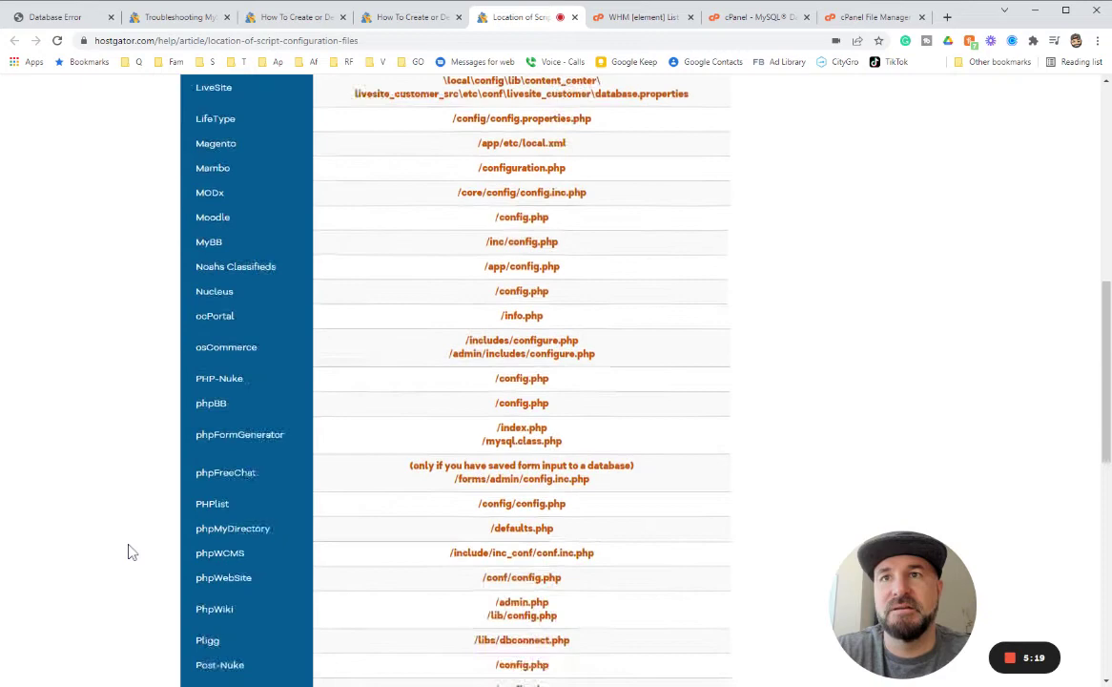
pyautogui.scroll(-5, 132, 552)
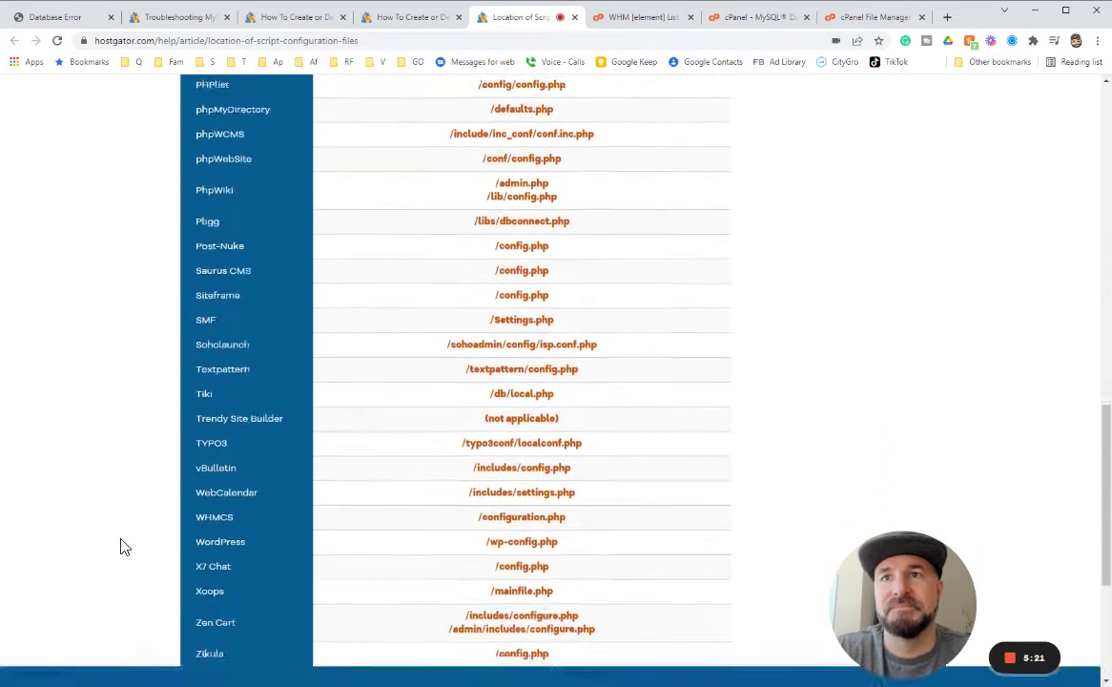
pyautogui.scroll(-1, 121, 546)
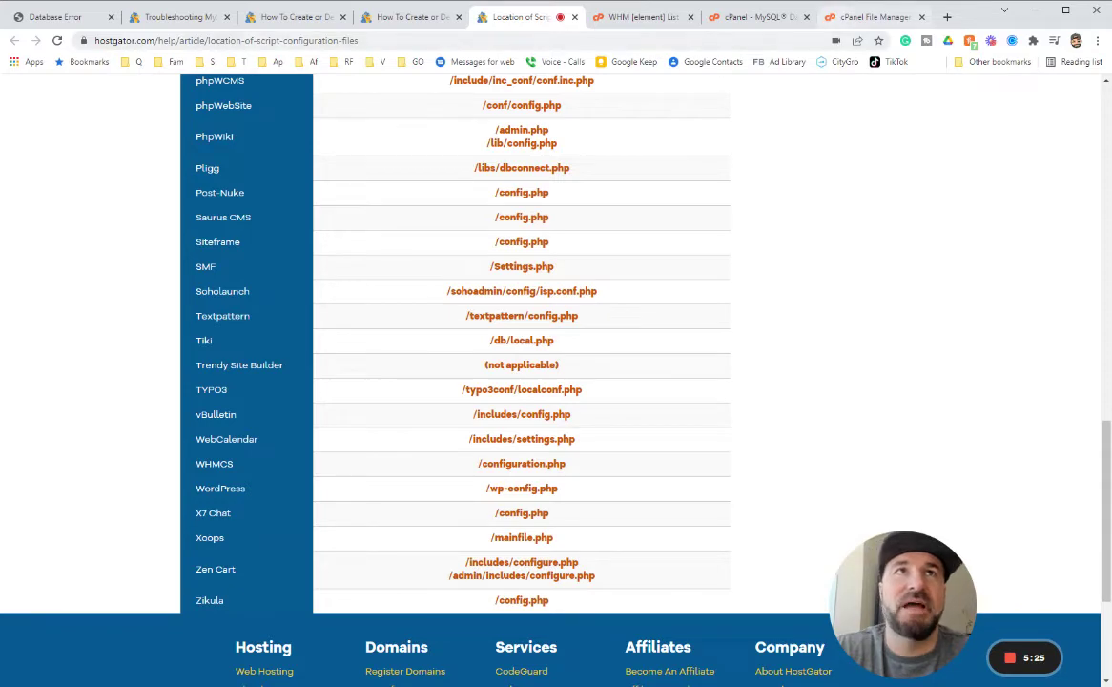
# In File Manager, open the public_html folder and select wp-config.php
pyautogui.click(847, 16)
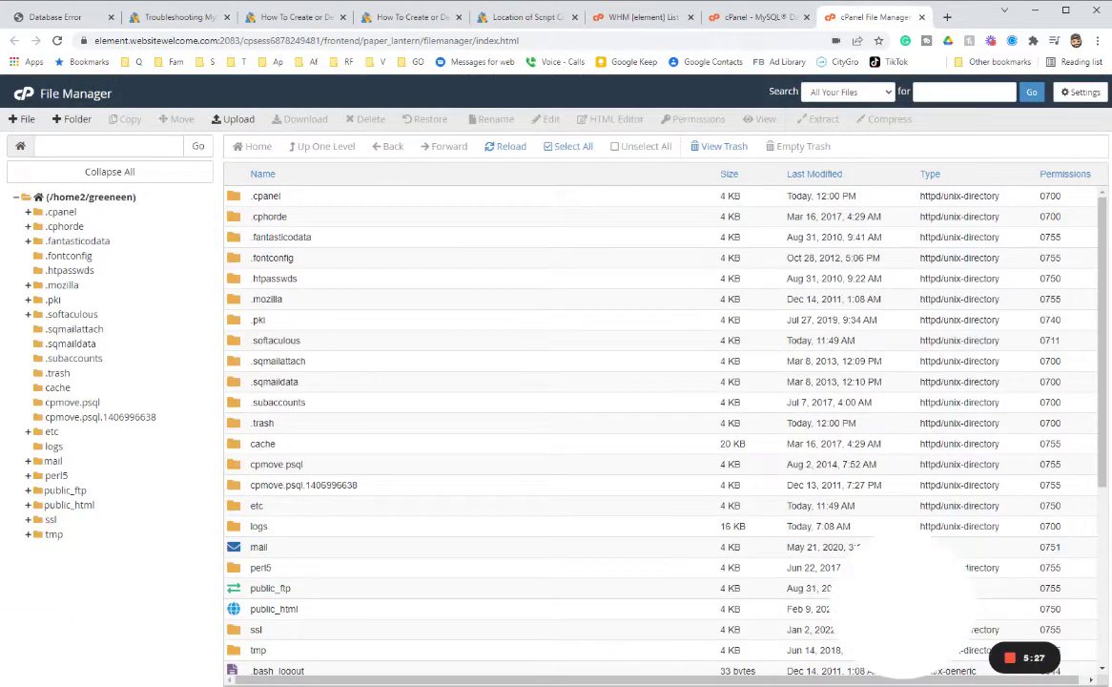
pyautogui.scroll(-3, 237, 654)
pyautogui.scroll(-1, 238, 625)
pyautogui.scroll(2, 252, 622)
pyautogui.scroll(1, 253, 622)
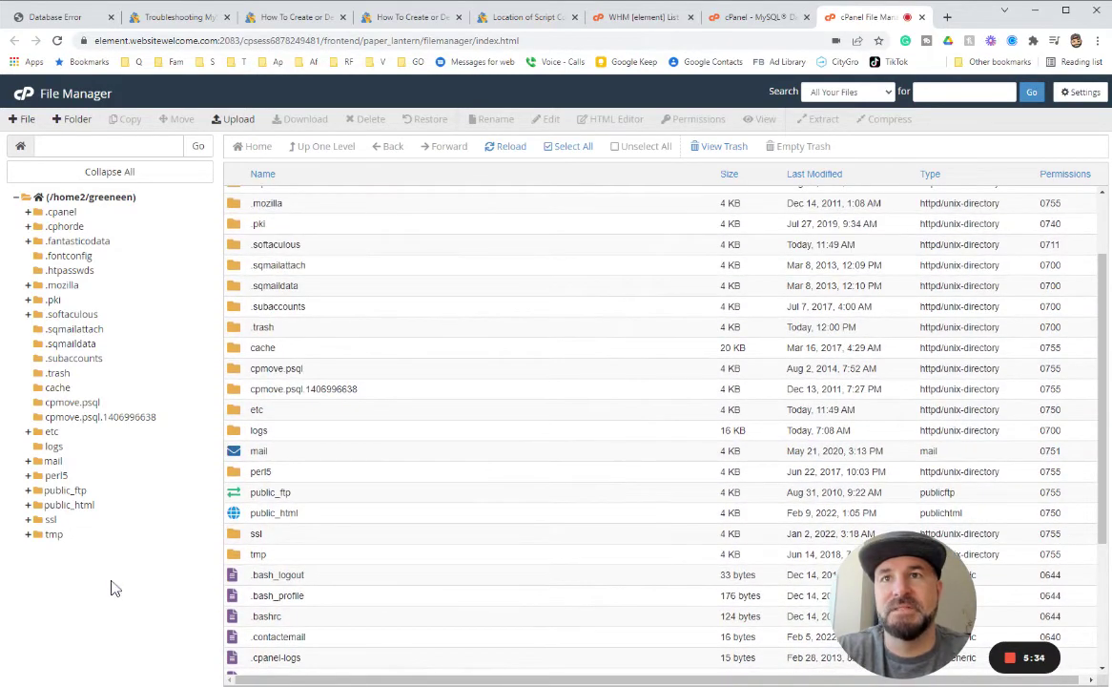
pyautogui.click(69, 504)
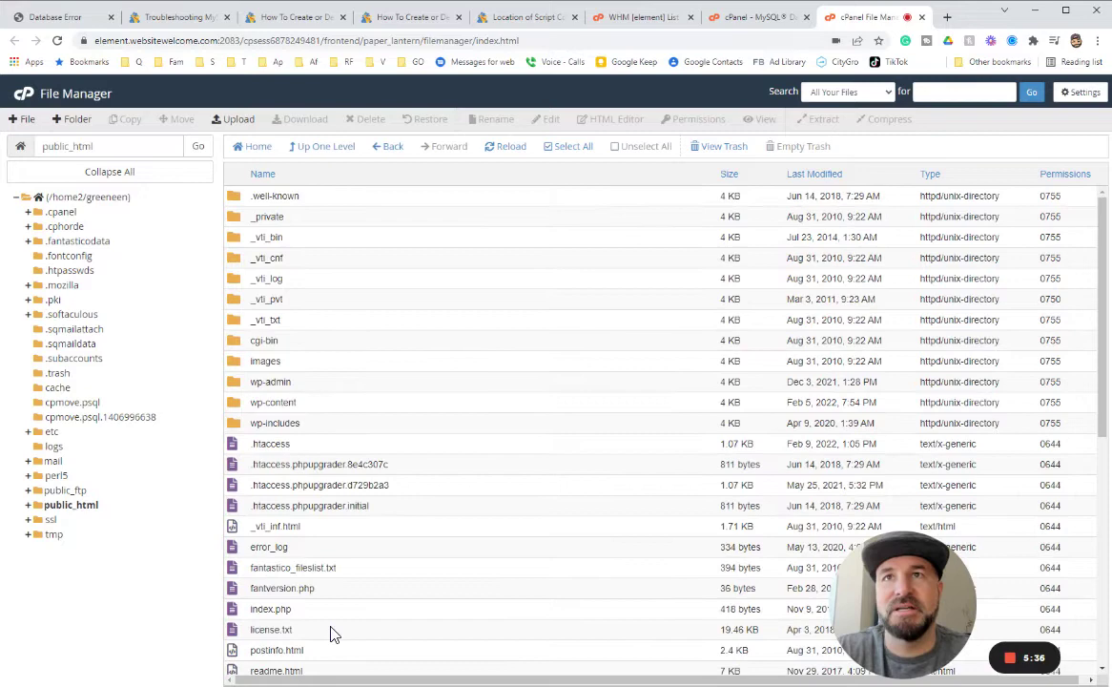
pyautogui.scroll(-1, 259, 400)
pyautogui.scroll(-3, 258, 396)
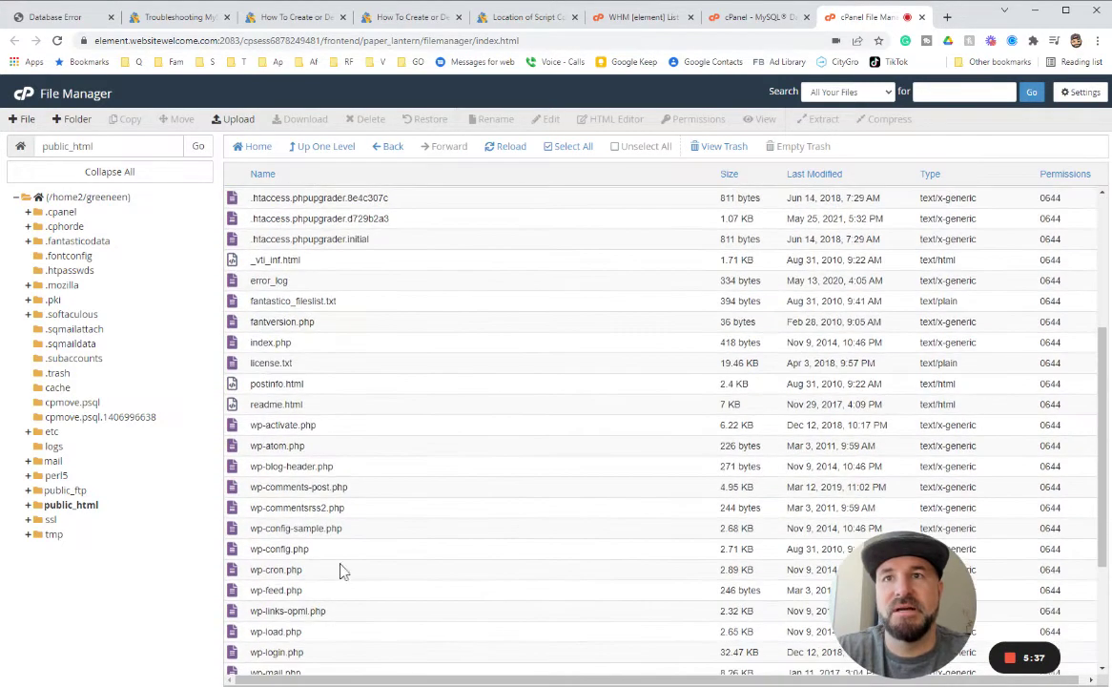
pyautogui.click(278, 549)
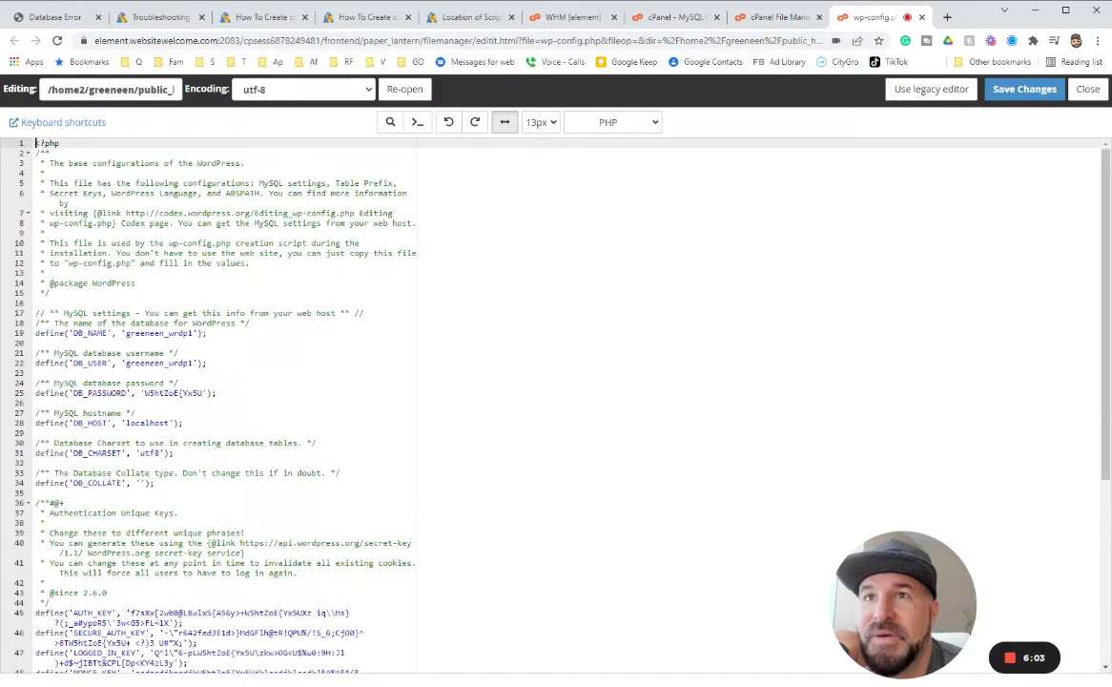
# Enter the new database password in DB_PASSWORD and the new user name in DB_USER
pyautogui.moveTo(203, 392); pyautogui.dragTo(148, 392)
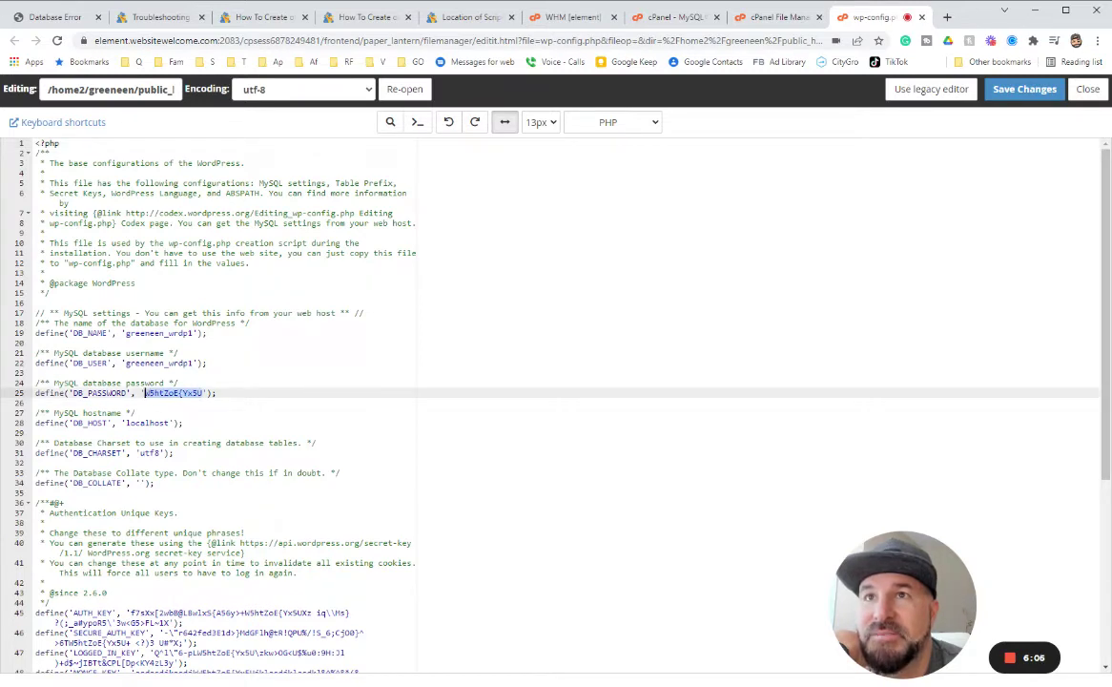
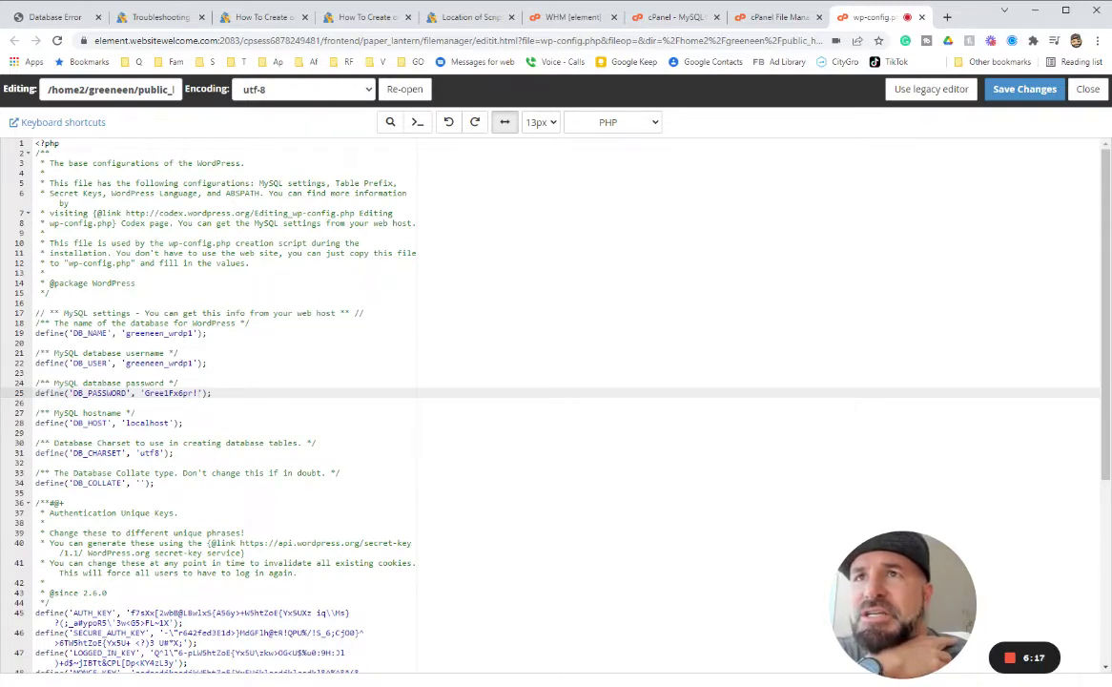
pyautogui.click(160, 363)
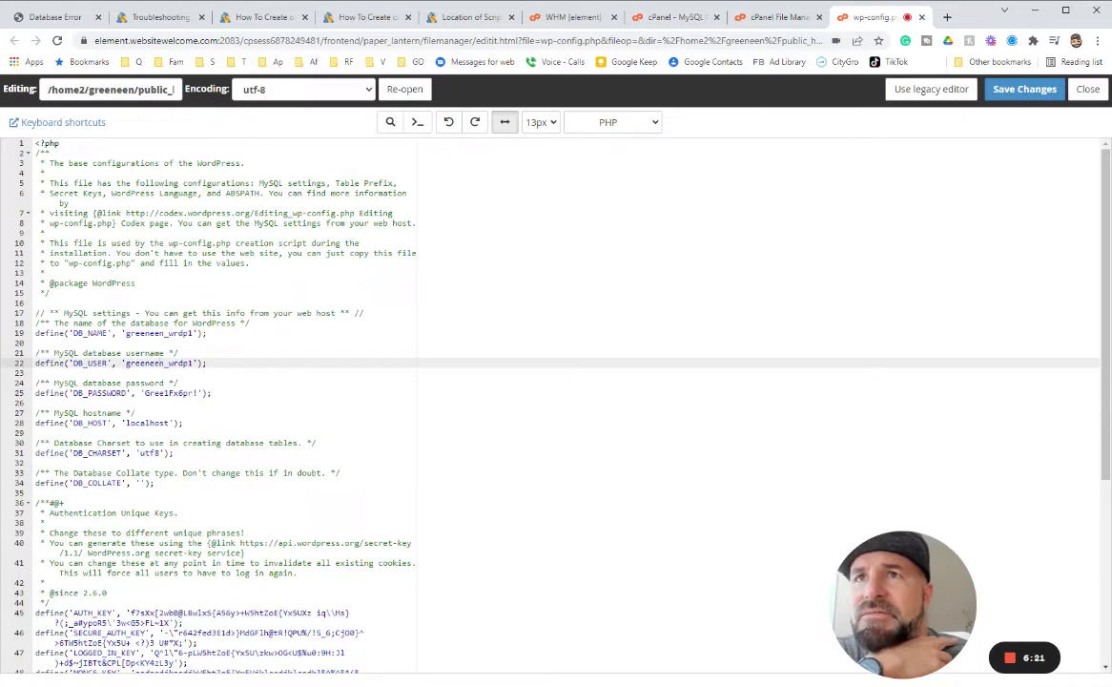
pyautogui.press('BackSpace')
pyautogui.press('BackSpace')
pyautogui.press('BackSpace')
pyautogui.press('BackSpace')
pyautogui.press('BackSpace')
pyautogui.press('BackSpace')
pyautogui.press('BackSpace')
pyautogui.press('BackSpace')
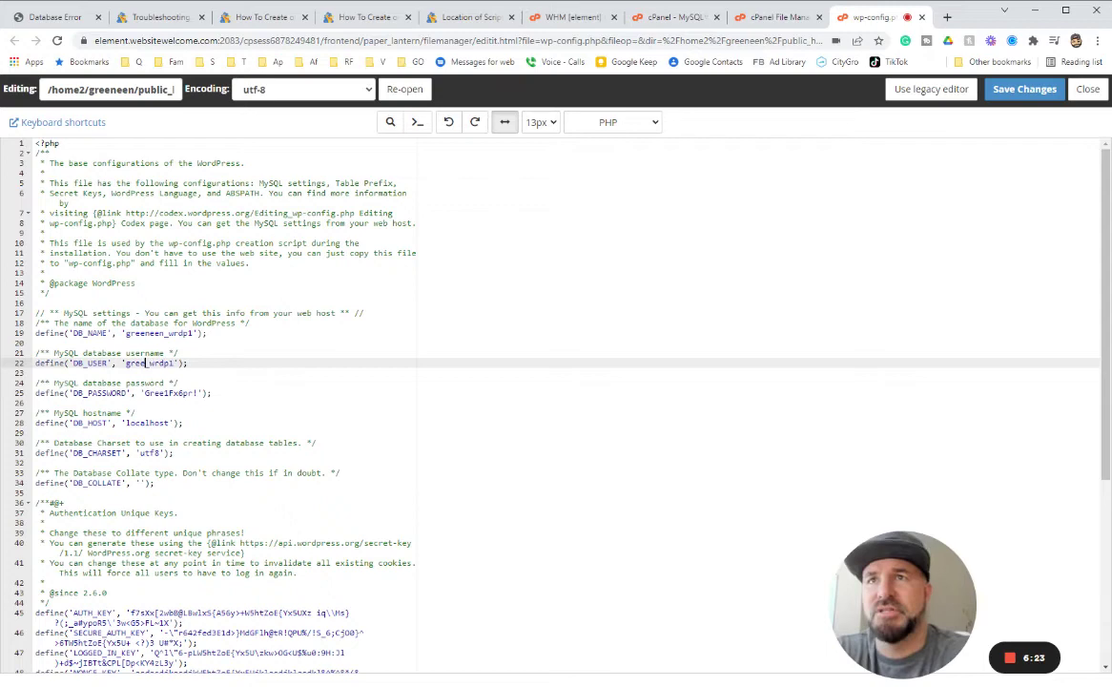
pyautogui.write('micah')
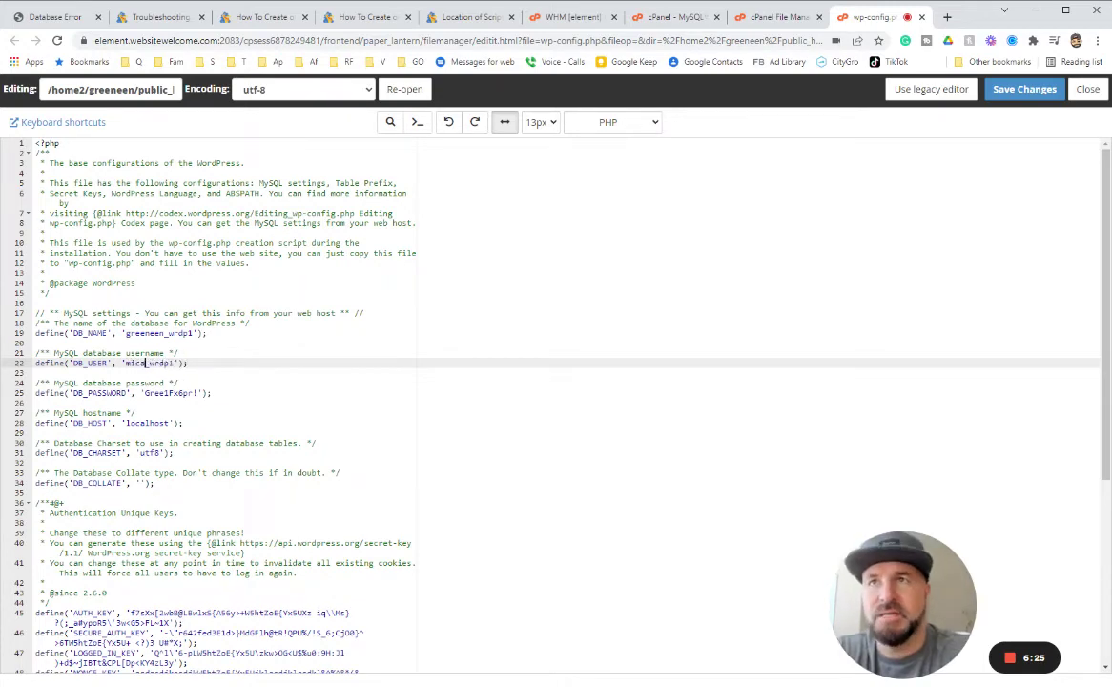
# Return to the HostGator troubleshooting article on database connection errors
pyautogui.click(46, 268)
pyautogui.click(467, 17)
pyautogui.scroll(6, 310, 253)
pyautogui.hotkey('ctrl', '2')
# Read through Step 3 of the article on reconfiguring the database settings
pyautogui.scroll(-2, 556, 382)
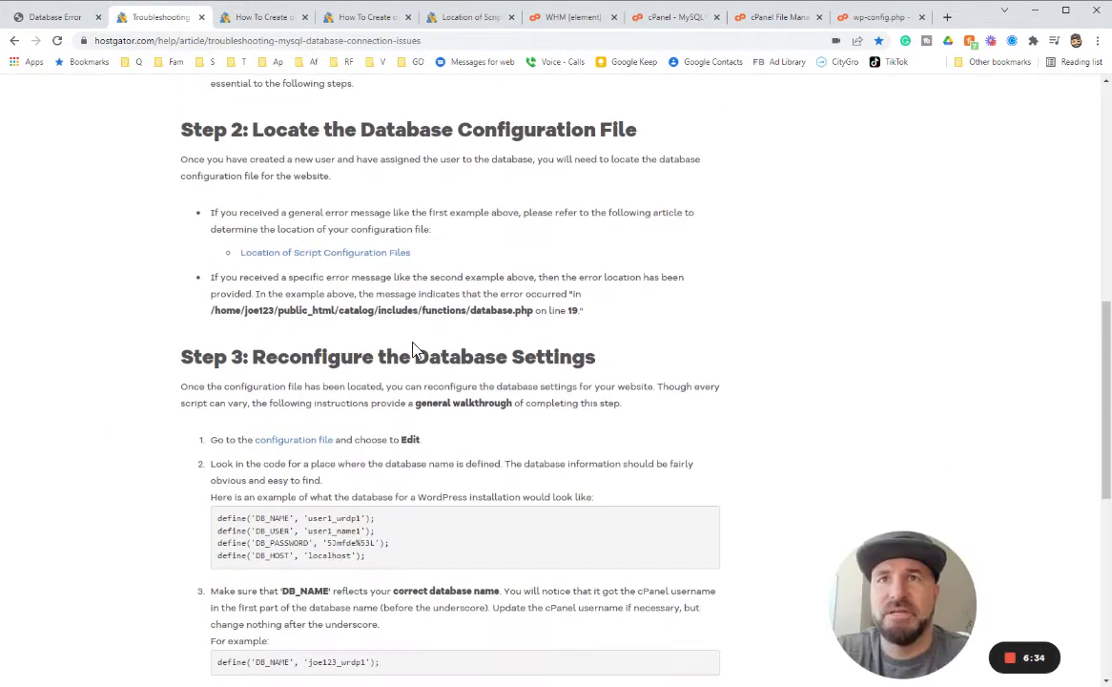
pyautogui.scroll(-2, 382, 317)
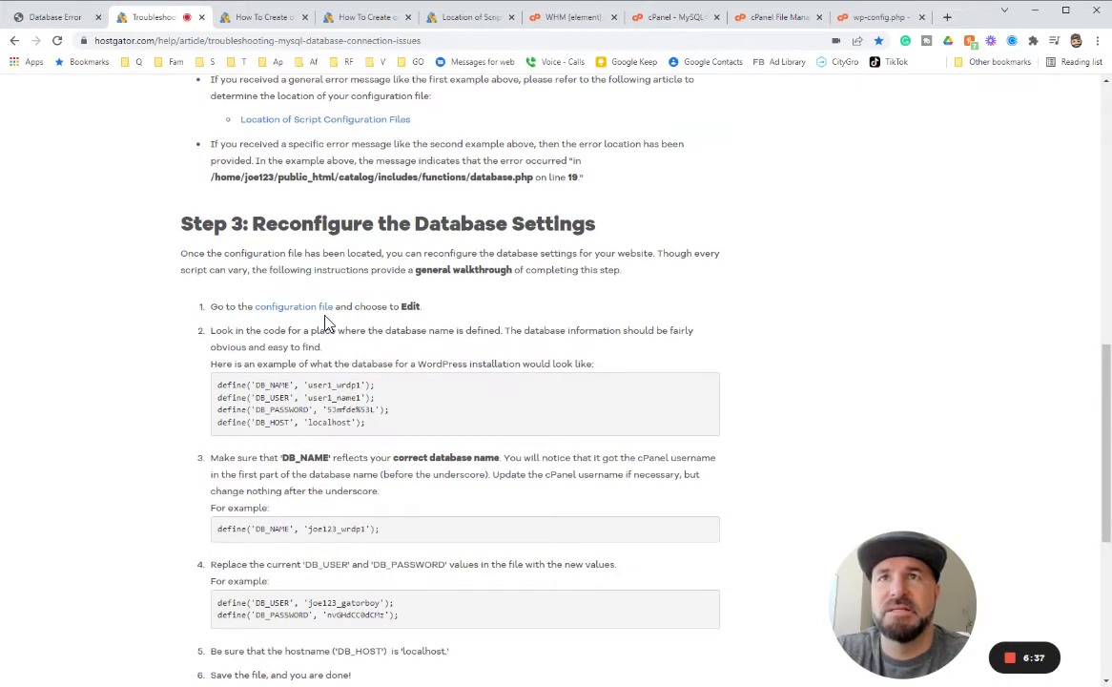
pyautogui.scroll(-1, 315, 329)
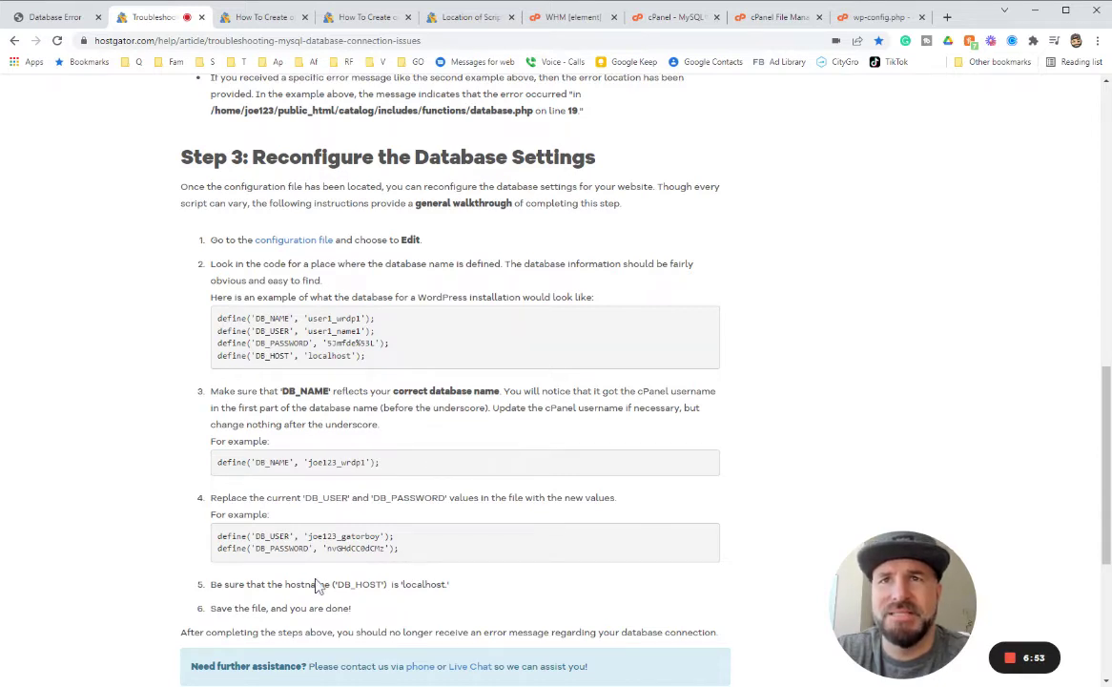
pyautogui.scroll(-2, 558, 591)
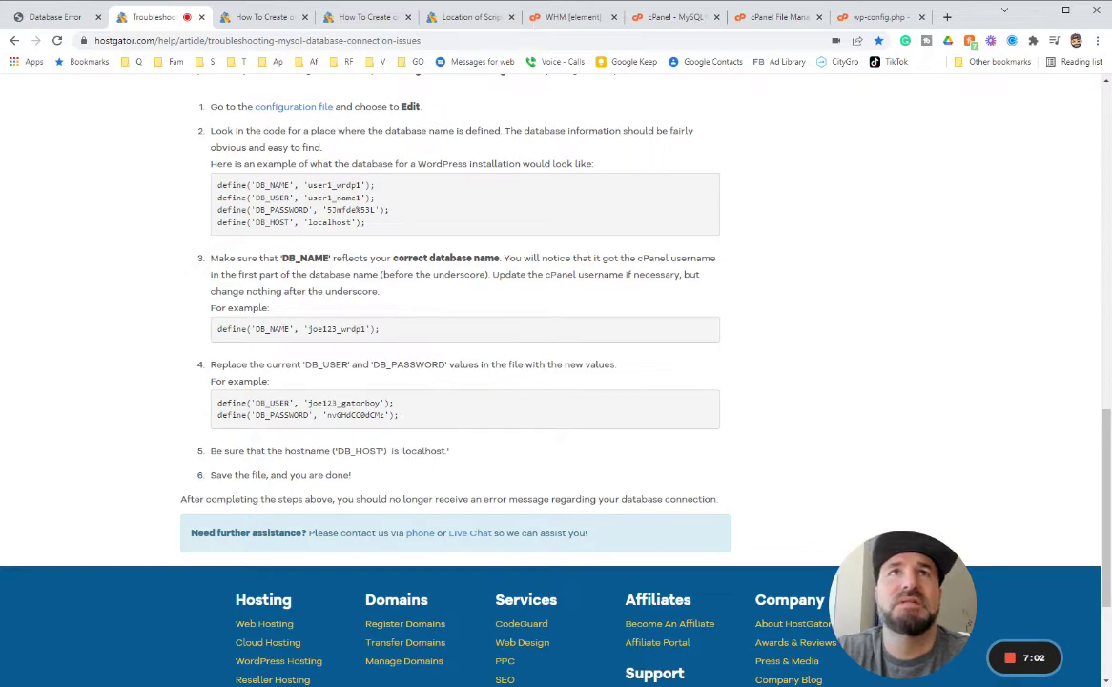
# Go back to the wp-config.php editor by way of the File Manager tab
pyautogui.click(672, 16)
pyautogui.click(775, 17)
pyautogui.hotkey('ctrl', 'Tab')
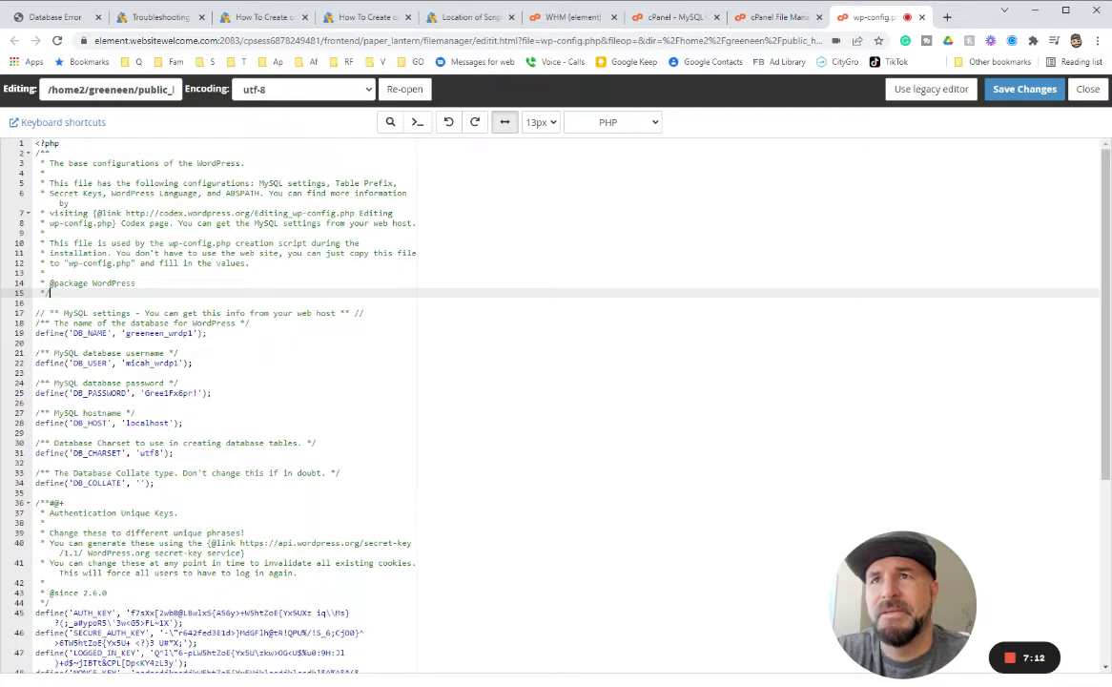
# Save wp-config.php, close the editor, and go back to the troubleshooting article
pyautogui.scroll(-2, 553, 400)
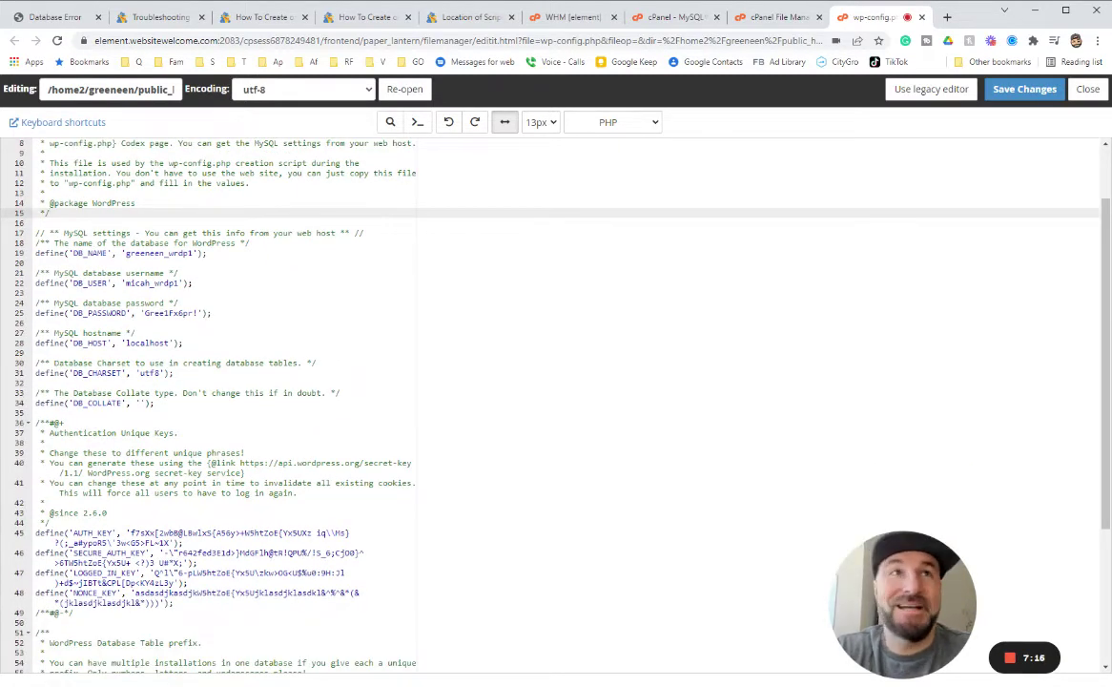
pyautogui.hotkey('ctrl', 's')
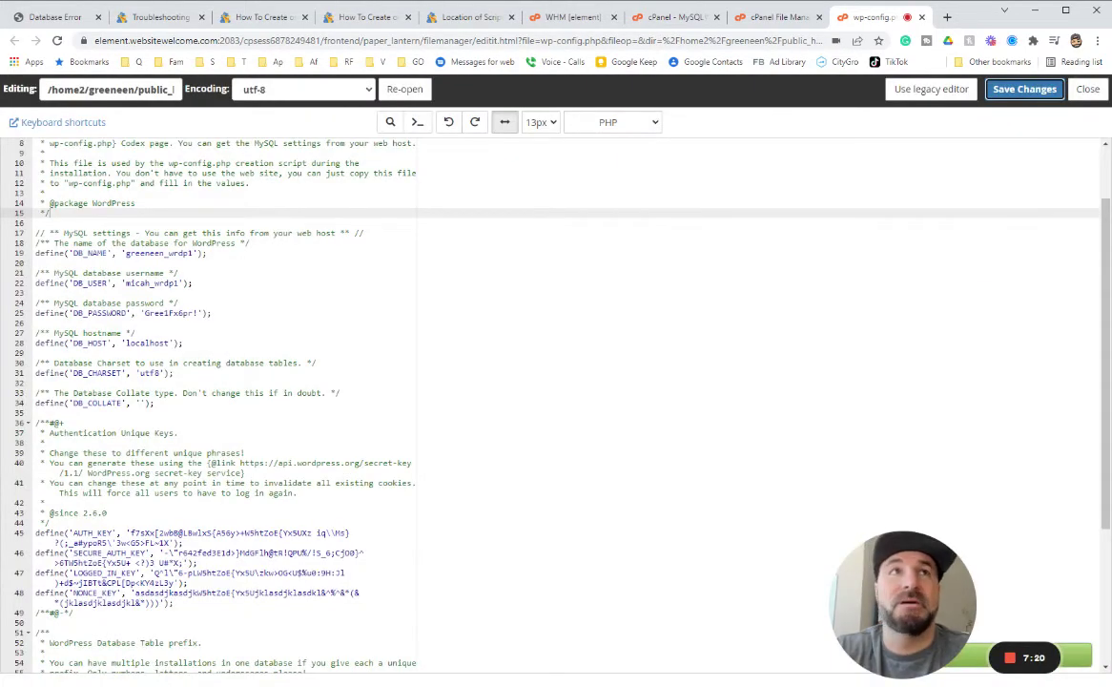
pyautogui.click(1087, 89)
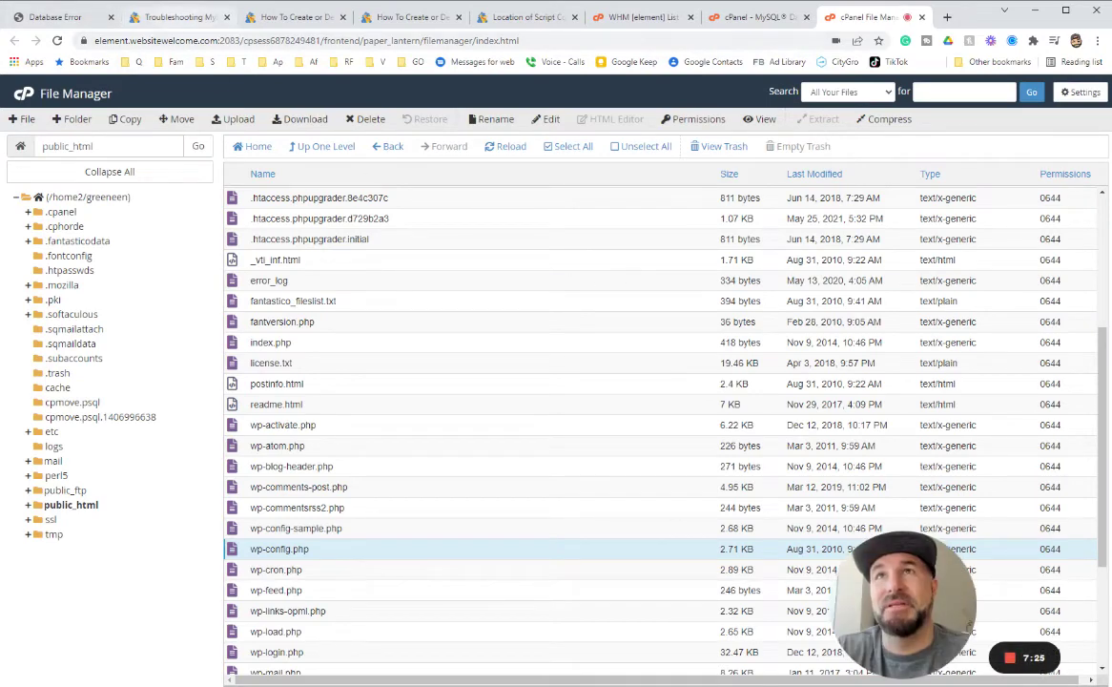
pyautogui.hotkey('ctrl', '2')
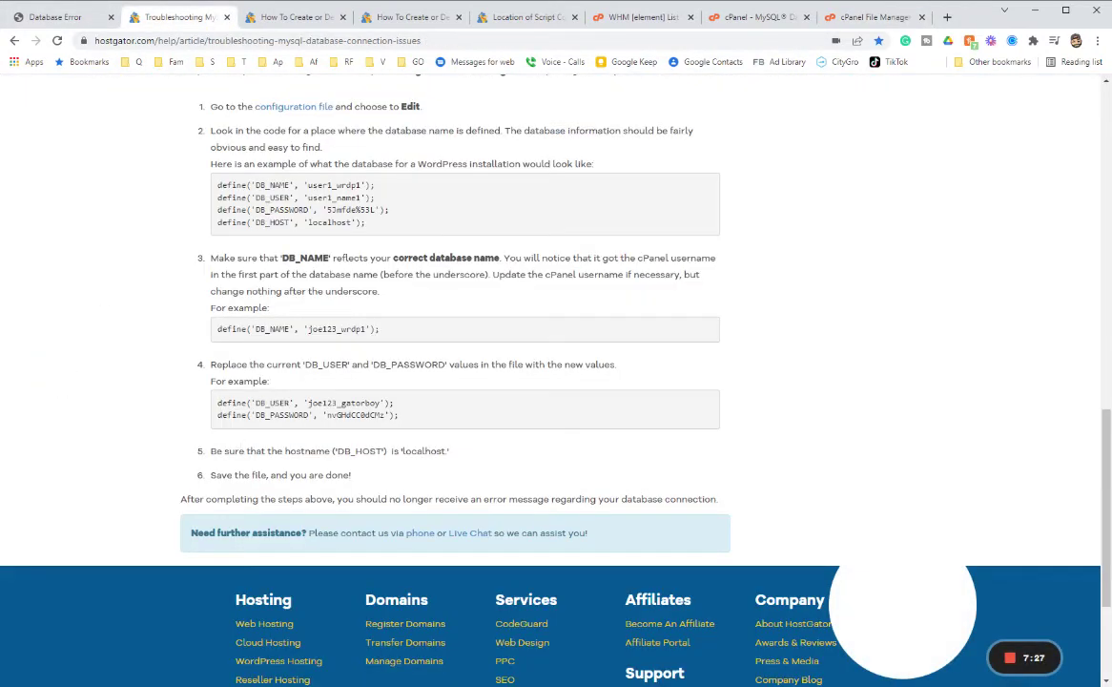
pyautogui.scroll(9, 13, 325)
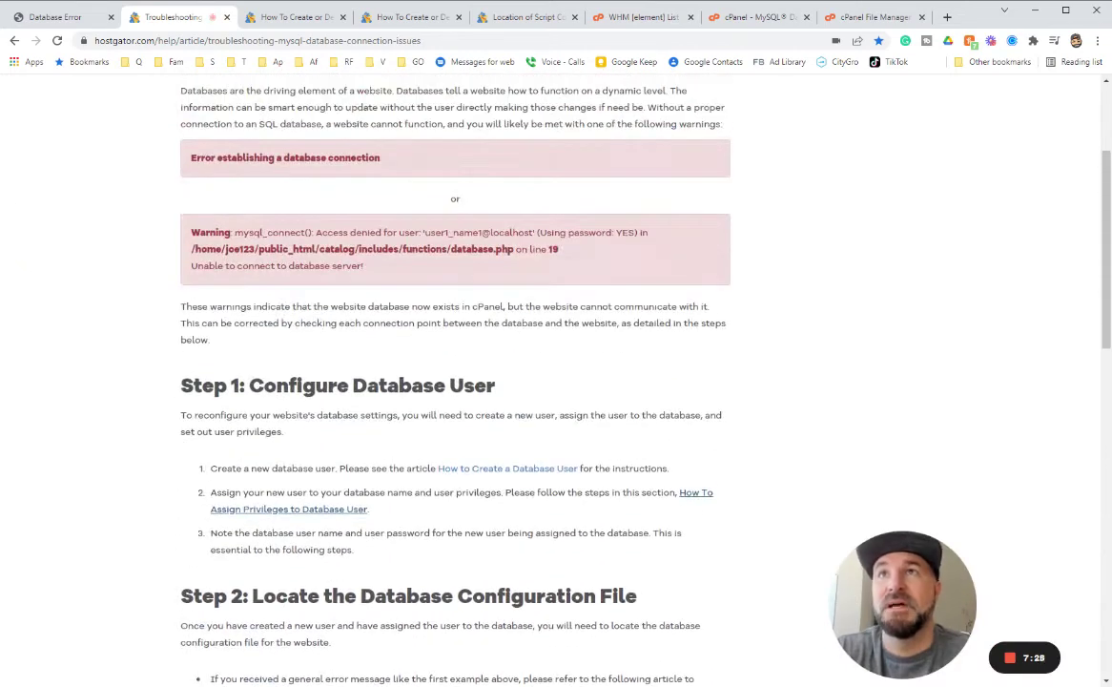
# Confirm the site still shows the database error, then view cPanel's Current Users list
pyautogui.hotkey('ctrl', '1')
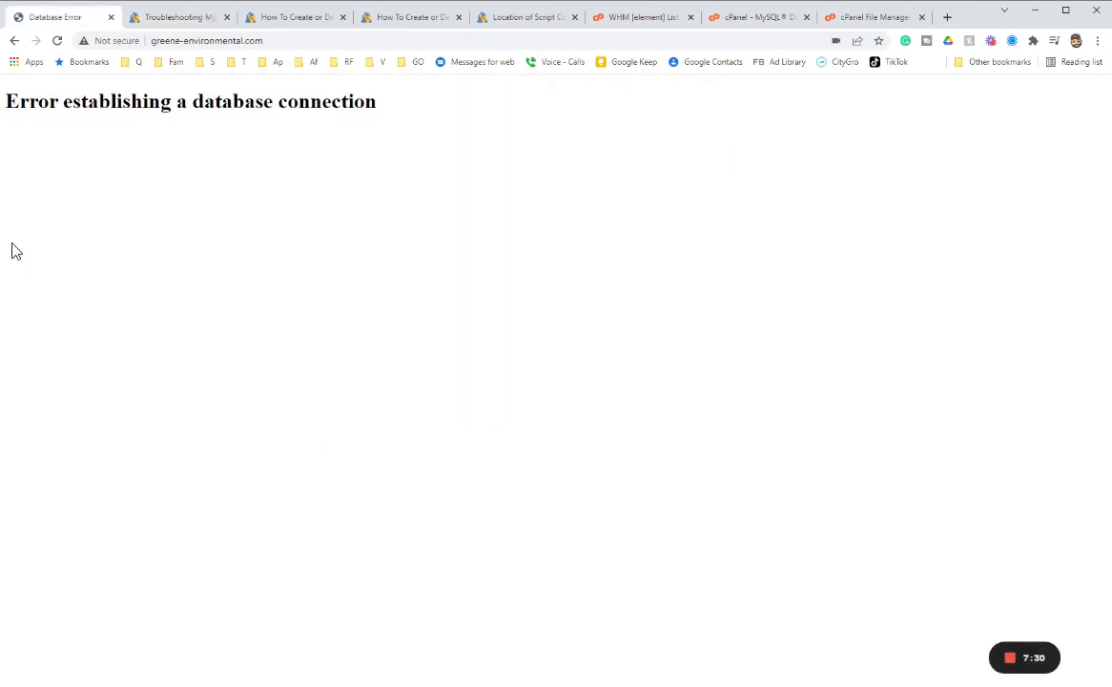
pyautogui.moveTo(901, 630); pyautogui.dragTo(58, 681)
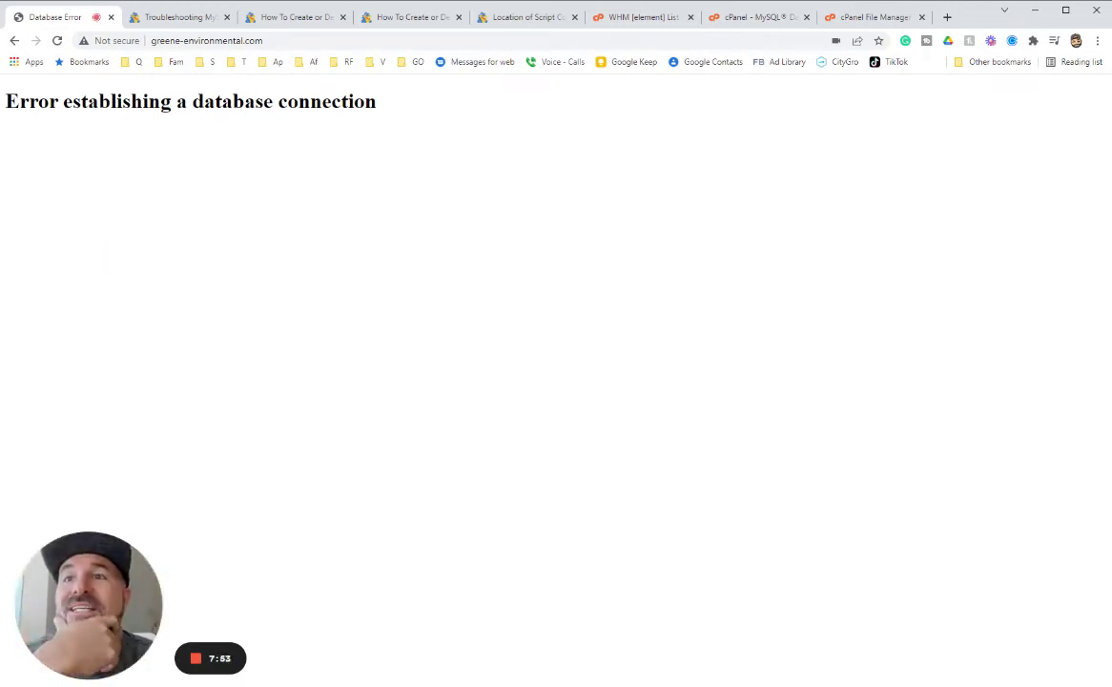
pyautogui.moveTo(196, 658)
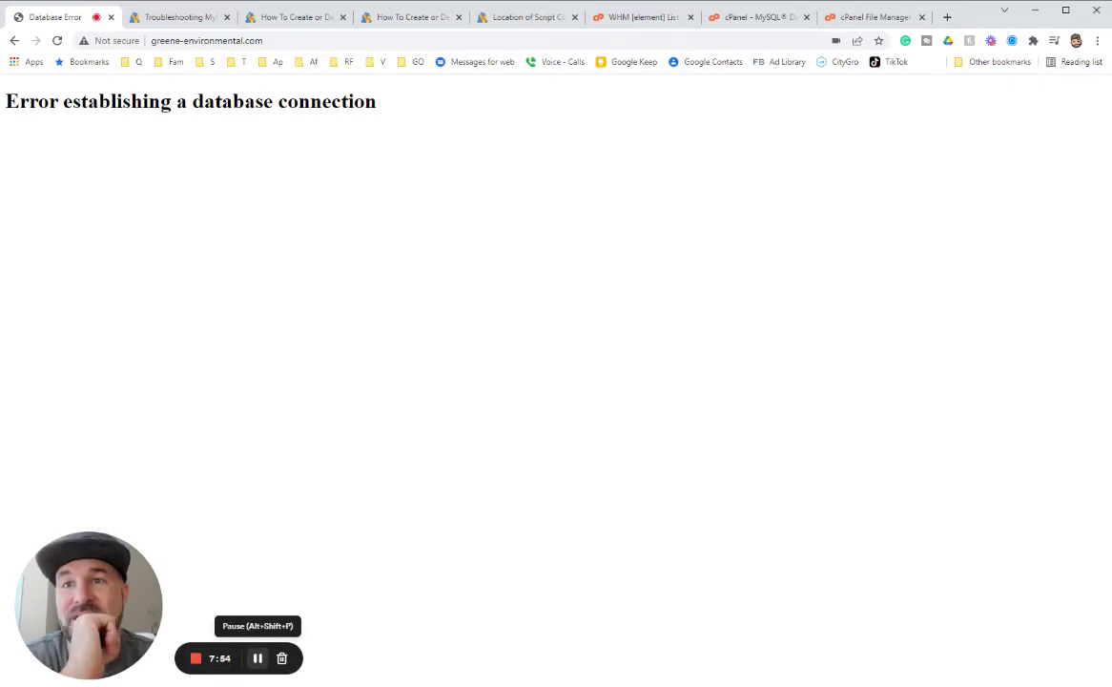
pyautogui.click(258, 658)
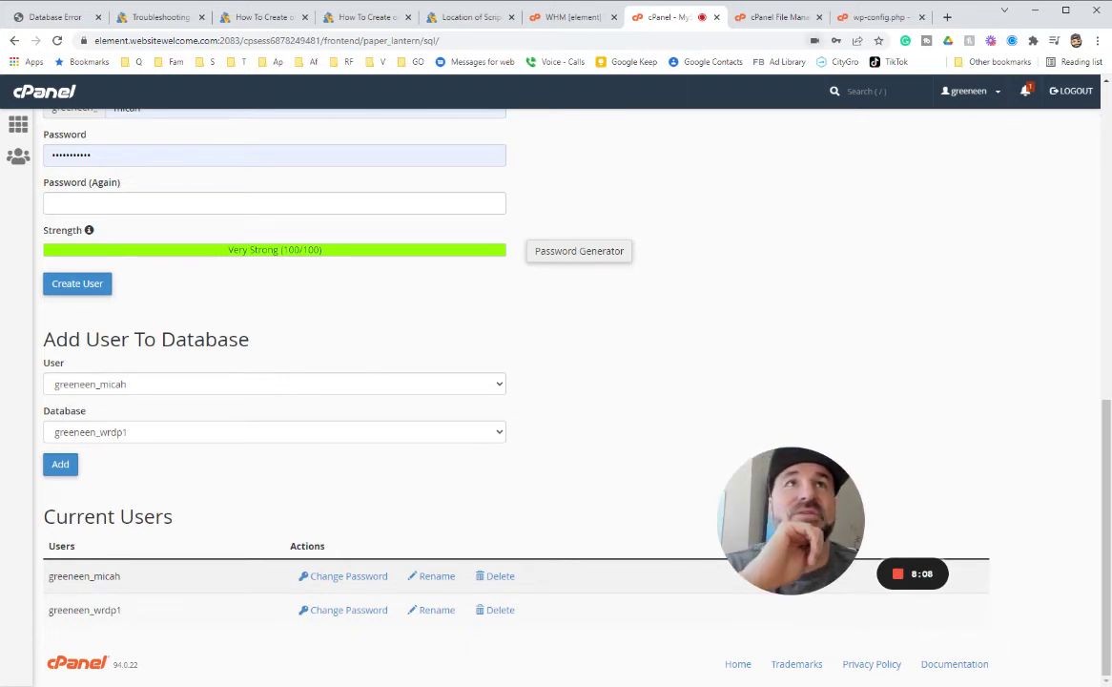
# Replace the DB_USER value with the prefixed MySQL user name from the users list
pyautogui.click(892, 18)
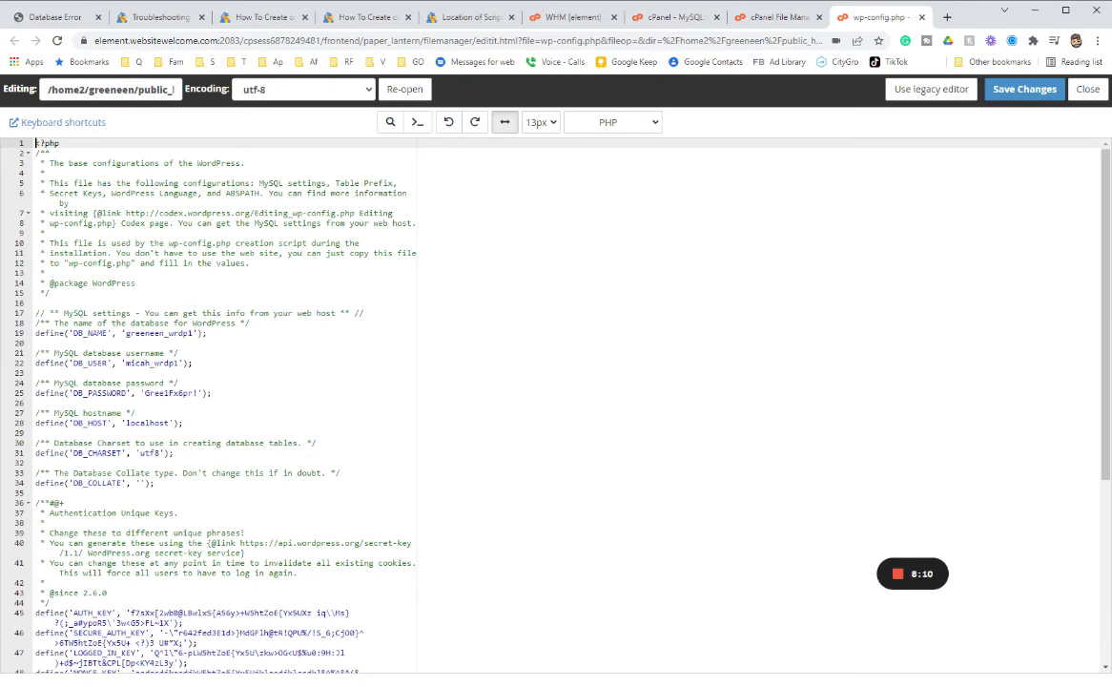
pyautogui.click(164, 363)
pyautogui.tripleClick(164, 362)
pyautogui.moveTo(178, 364); pyautogui.dragTo(125, 364)
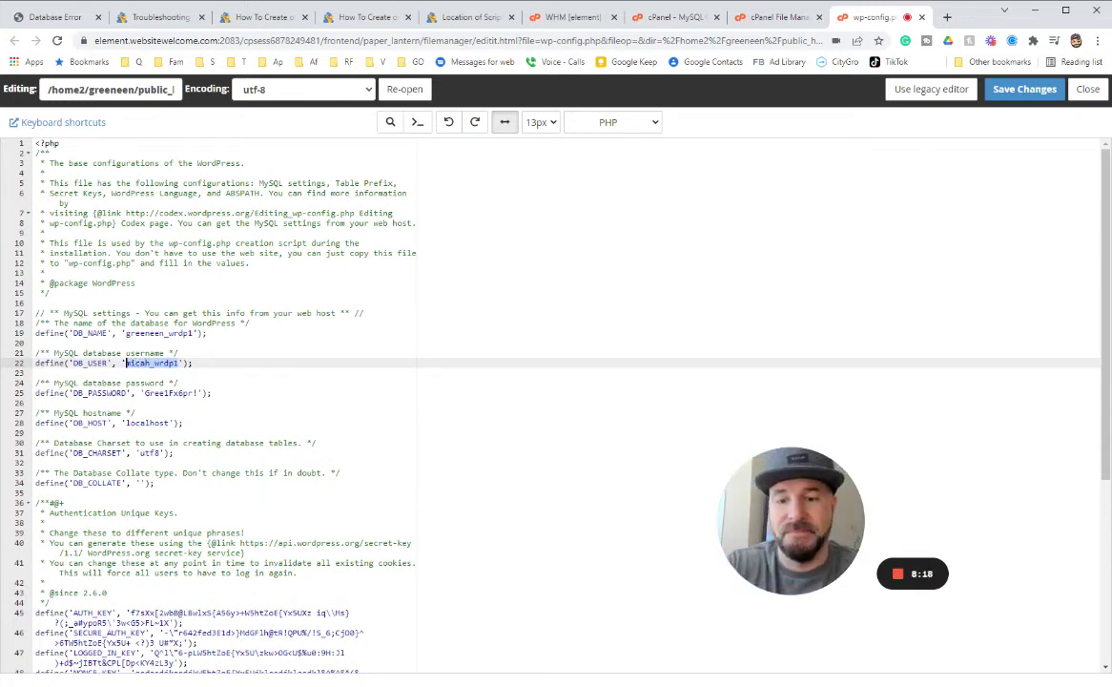
pyautogui.write('green')
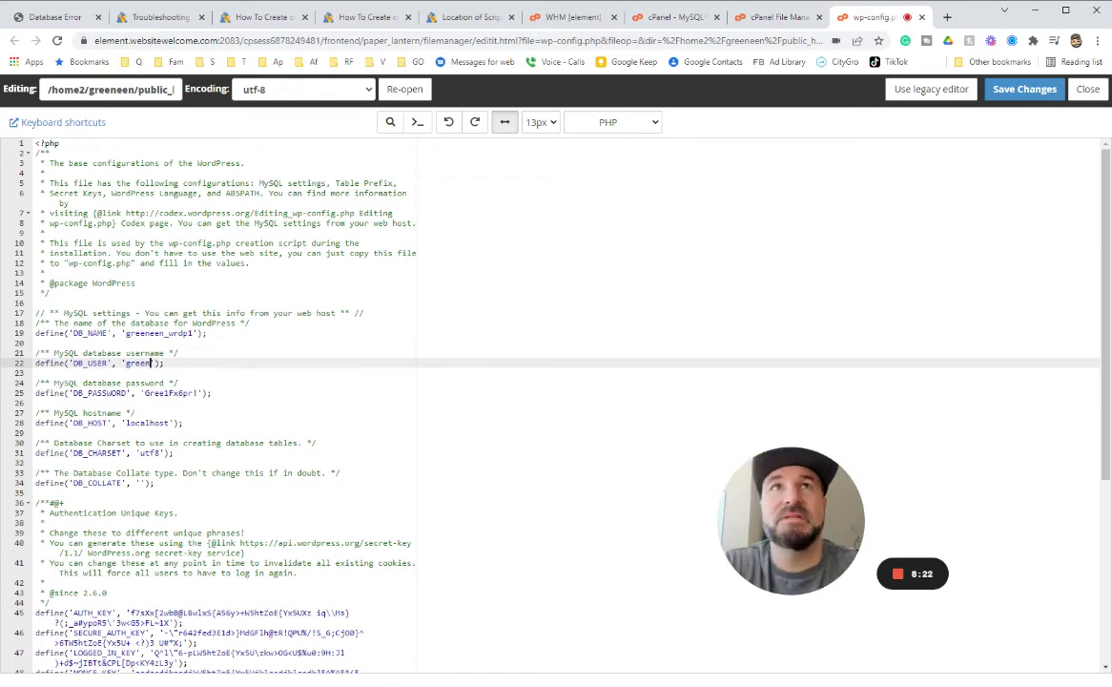
pyautogui.click(672, 17)
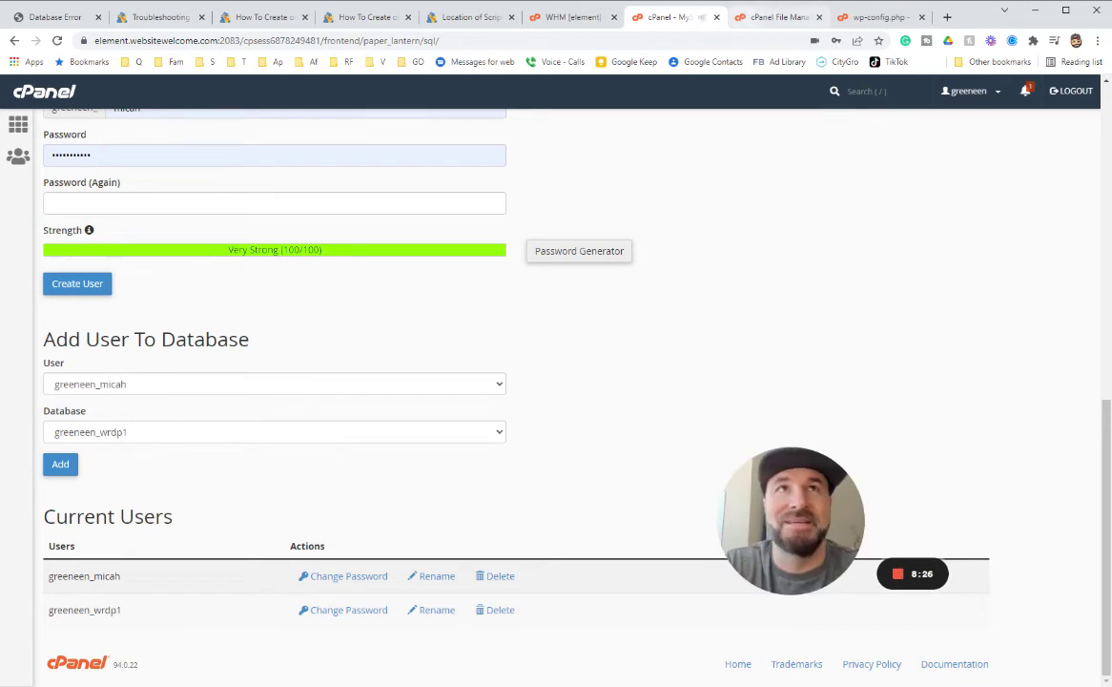
pyautogui.hotkey('ctrl', 'Tab')
pyautogui.hotkey('ctrl', 'Tab')
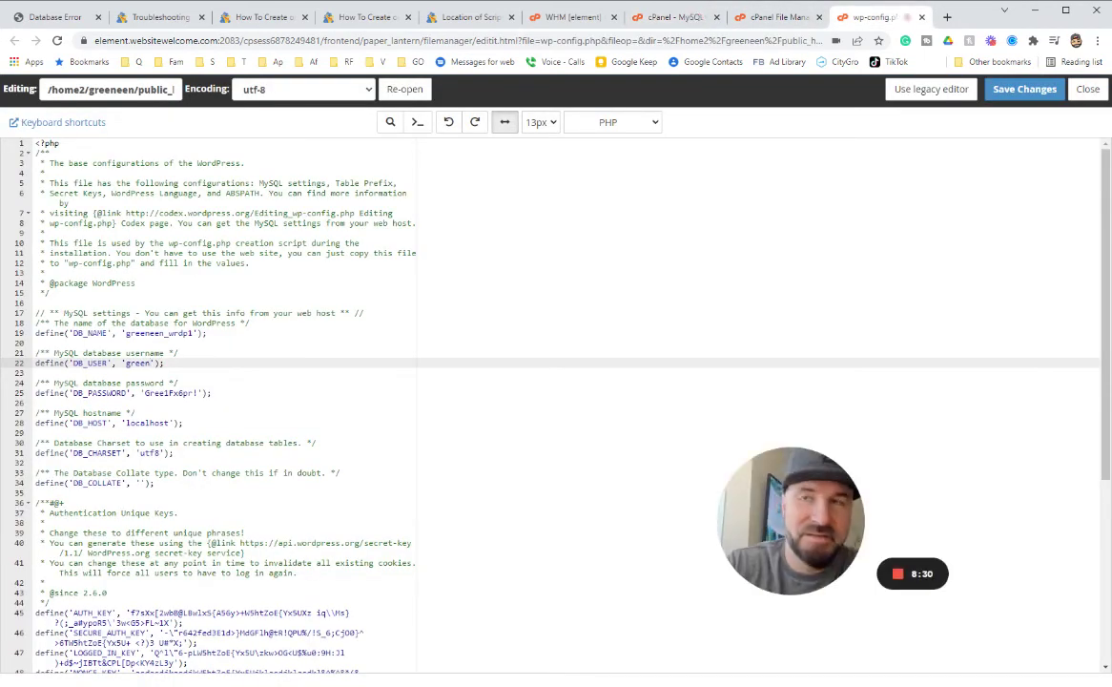
pyautogui.write('neen')
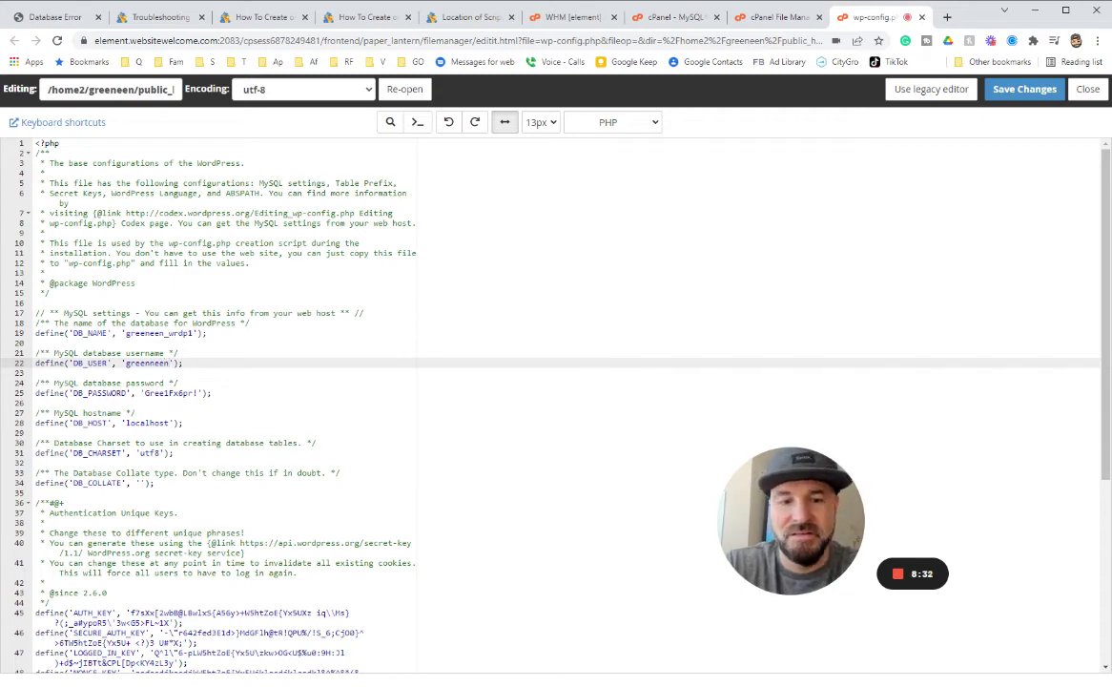
pyautogui.write('_micah')
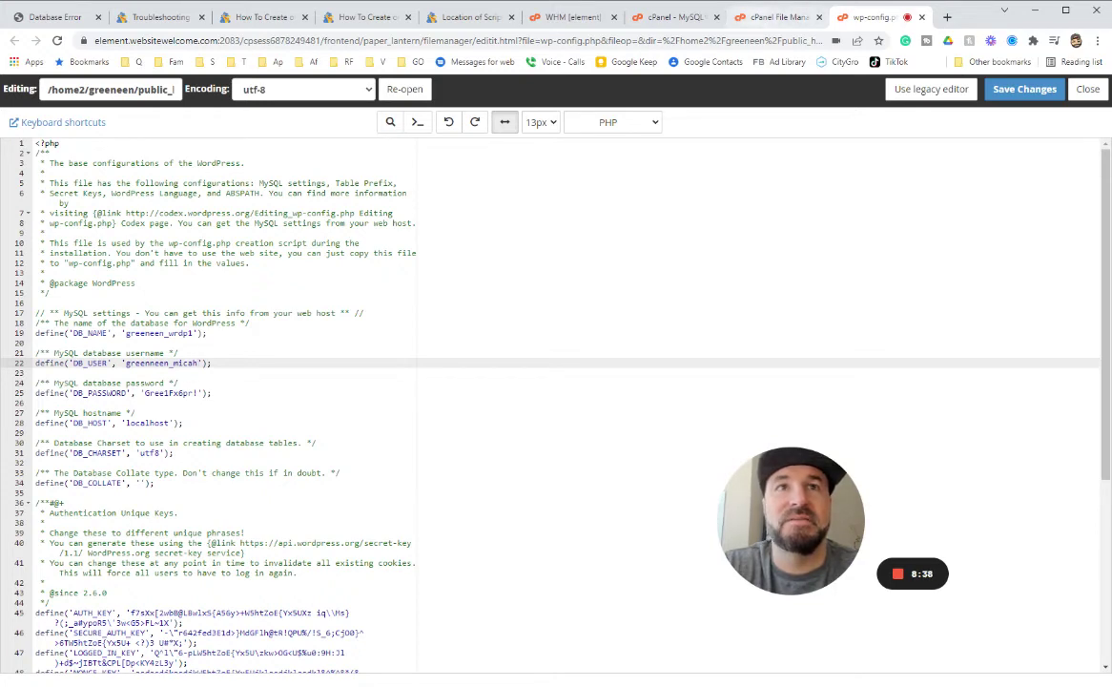
# Fix the extra 'n' typo in the DB_USER name, then save and close wp-config.php
pyautogui.hotkey('ctrl', 'shift', 'Tab')
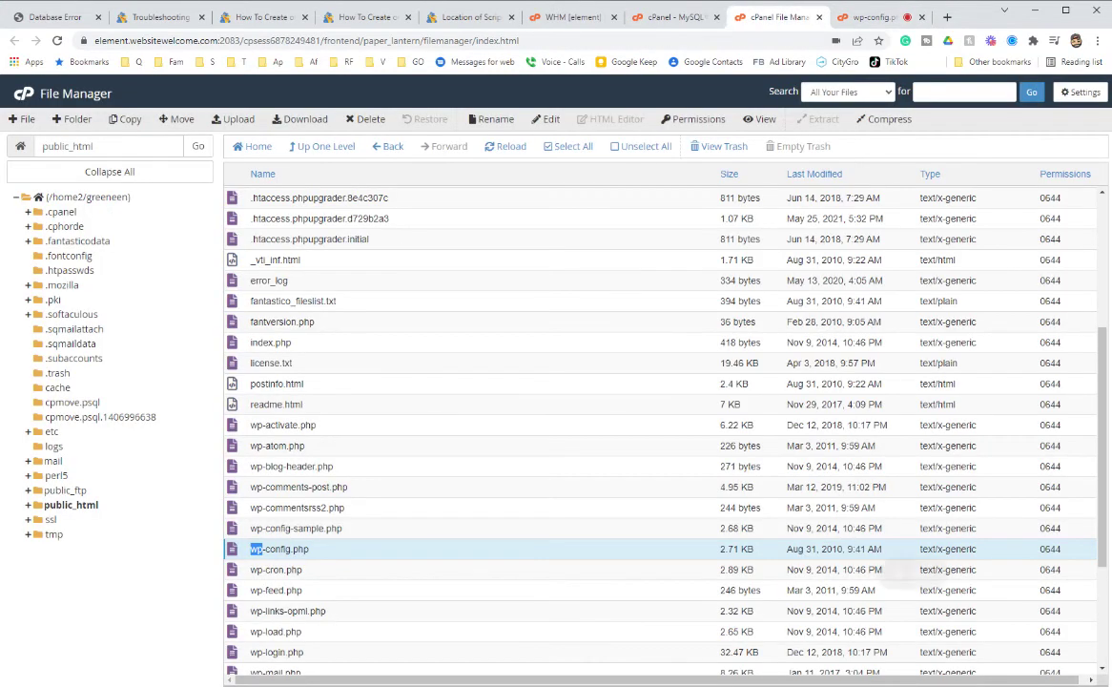
pyautogui.hotkey('ctrl', 'shift', 'Tab')
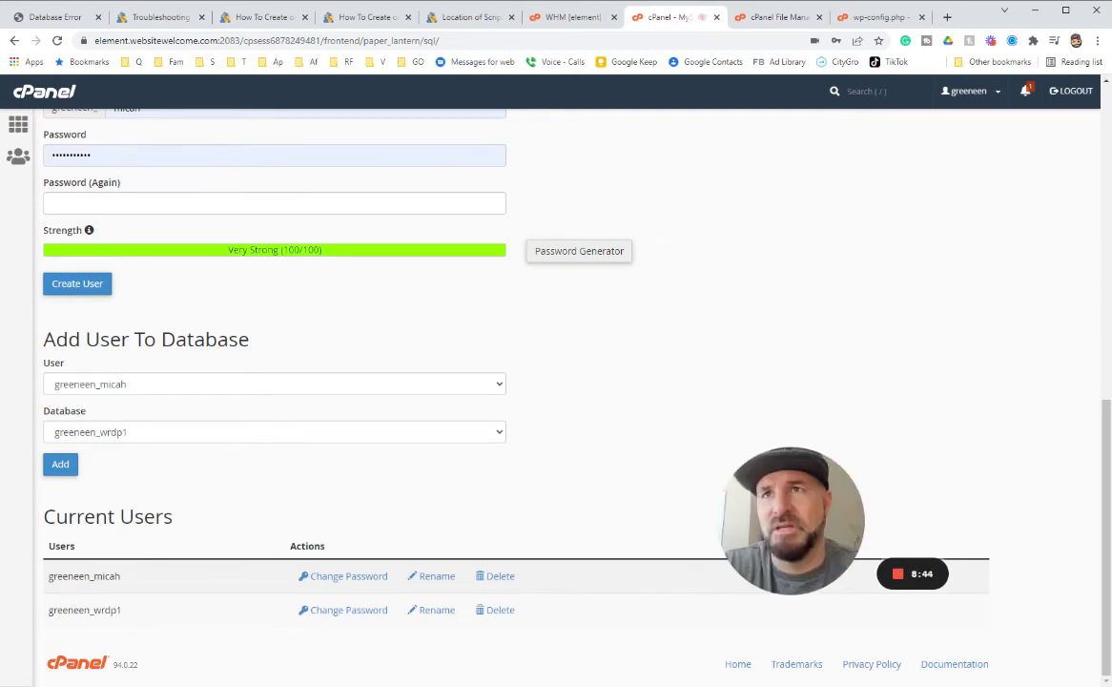
pyautogui.hotkey('ctrl', 'Tab')
pyautogui.hotkey('ctrl', 'Tab')
pyautogui.click(145, 363)
pyautogui.press('Delete')
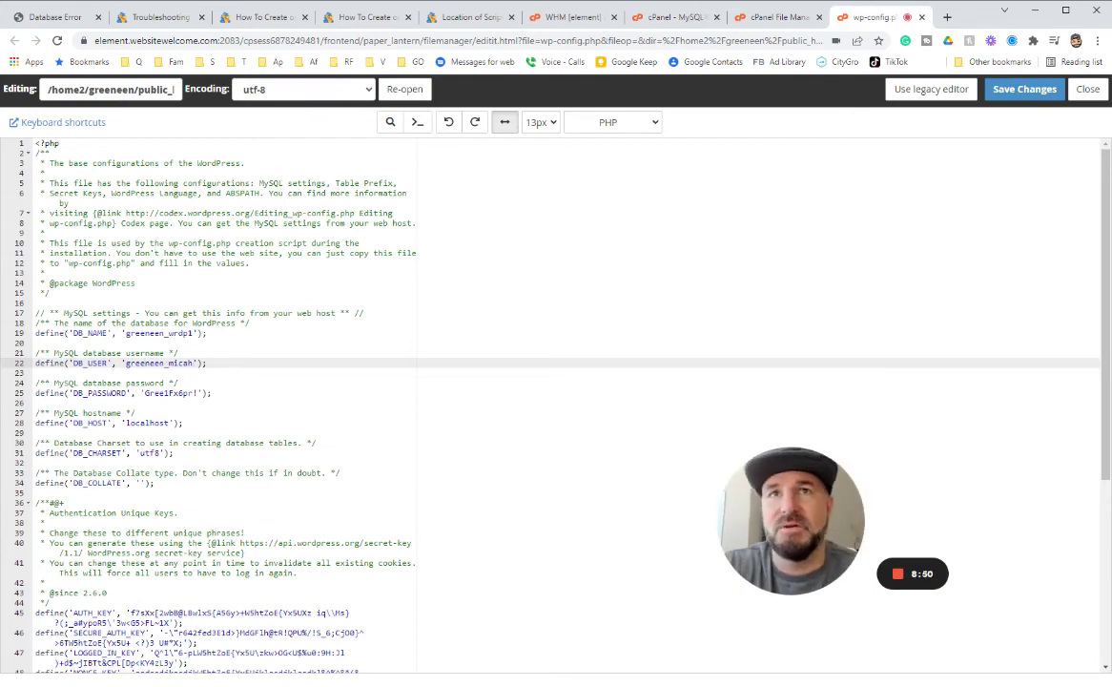
pyautogui.click(366, 313)
pyautogui.click(1024, 89)
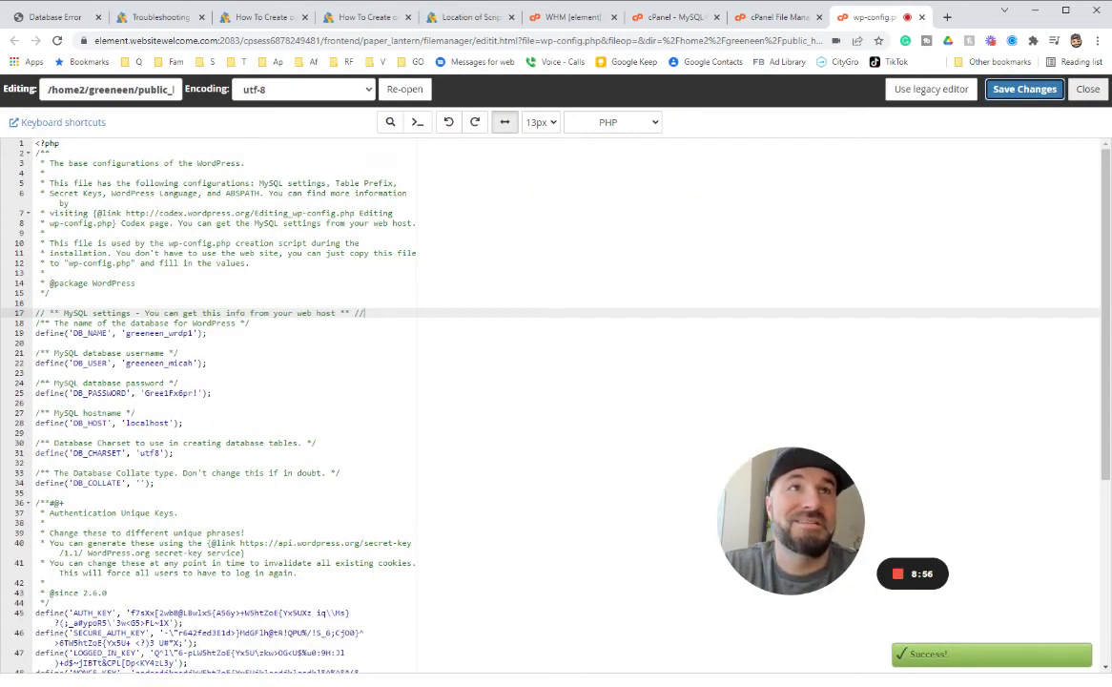
pyautogui.click(1088, 89)
# Reload greeneen-environmental.com and confirm its homepage loads instead of the database error
pyautogui.click(55, 16)
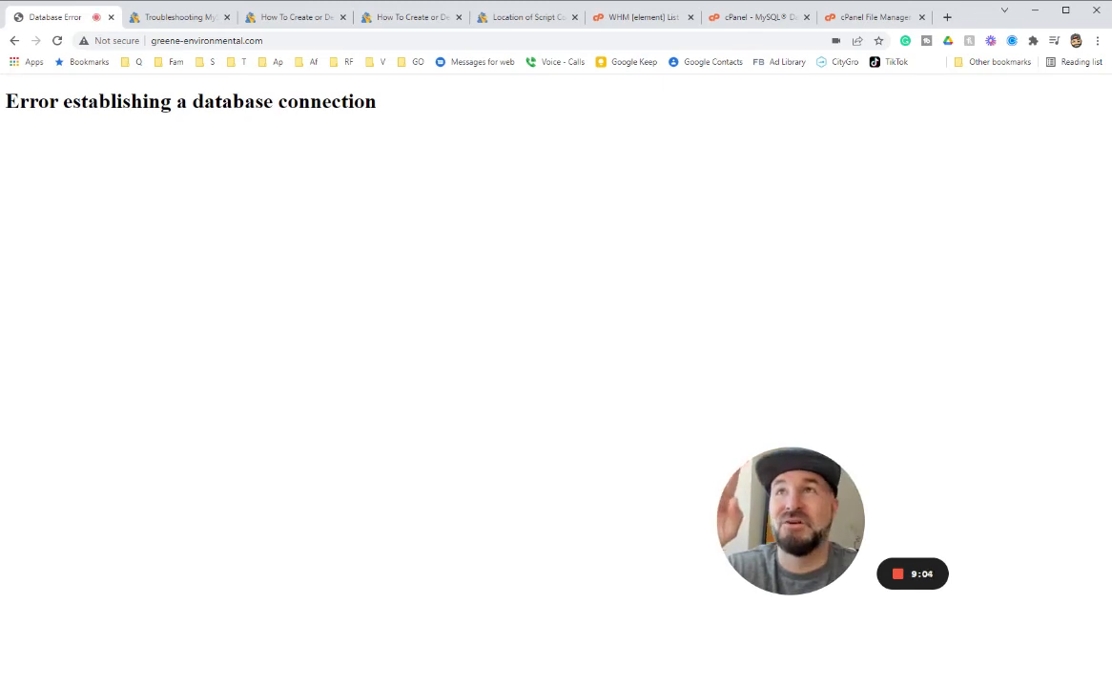
pyautogui.click(57, 40)
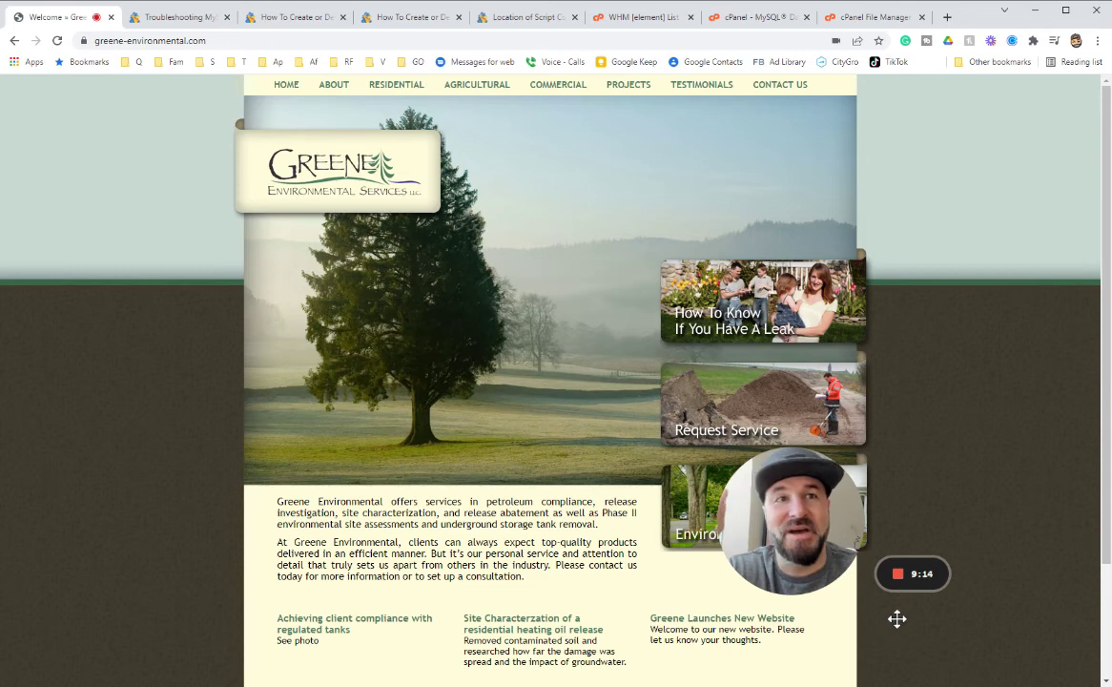
pyautogui.moveTo(882, 609)
pyautogui.moveTo(882, 609); pyautogui.dragTo(195, 686)
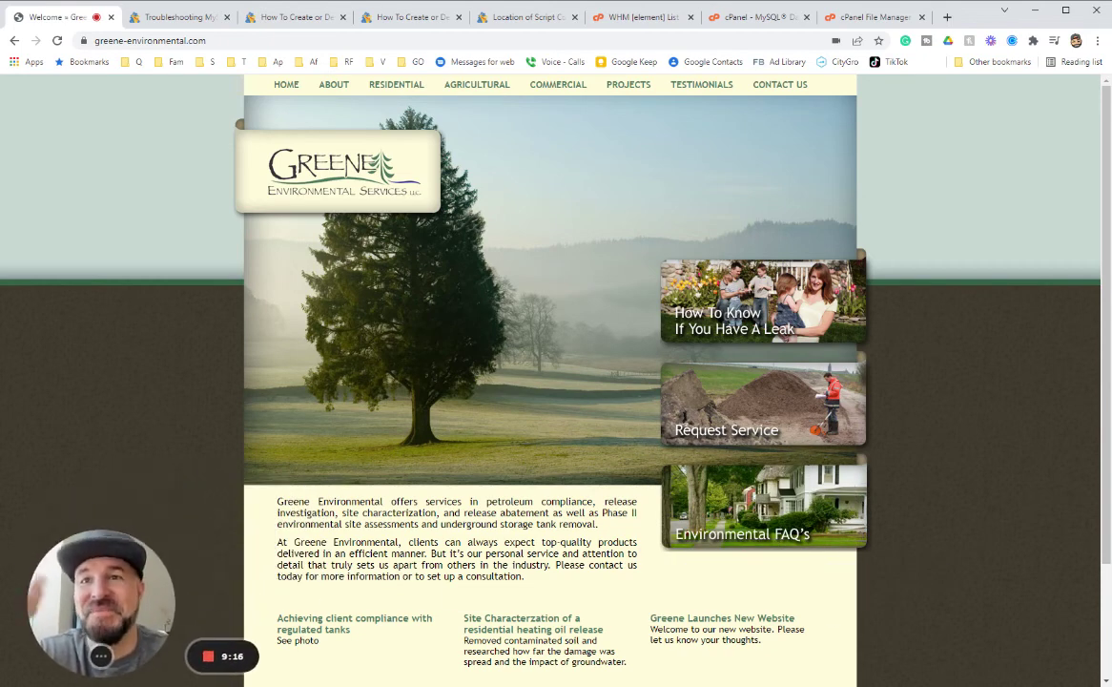